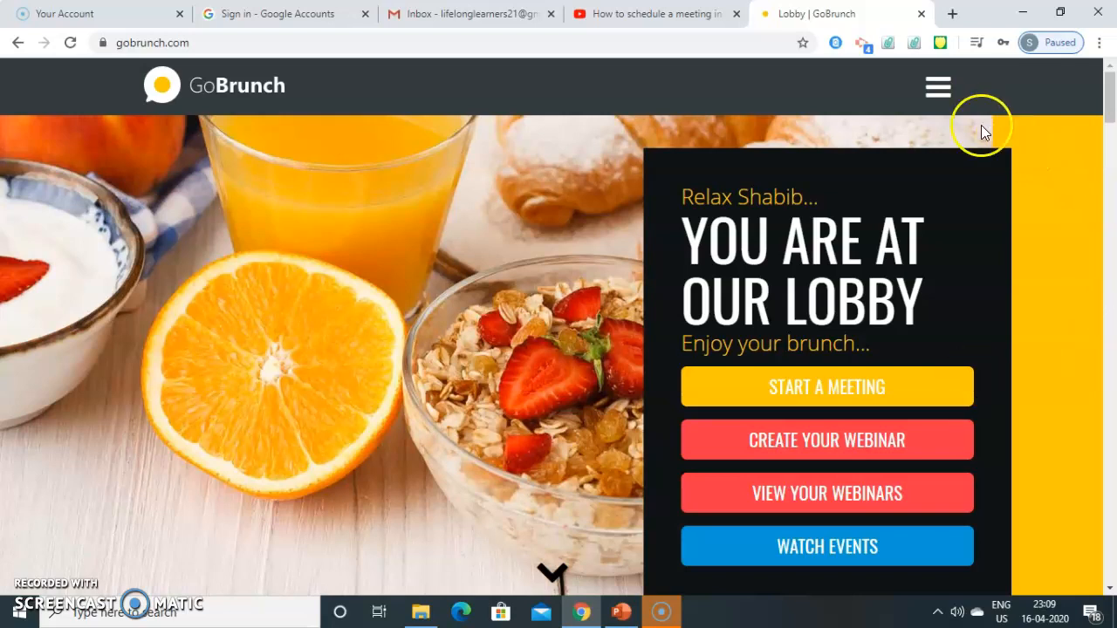
- Open the Lobby - Create and Watch page and examine its My Webinars section
left_click(938, 87)
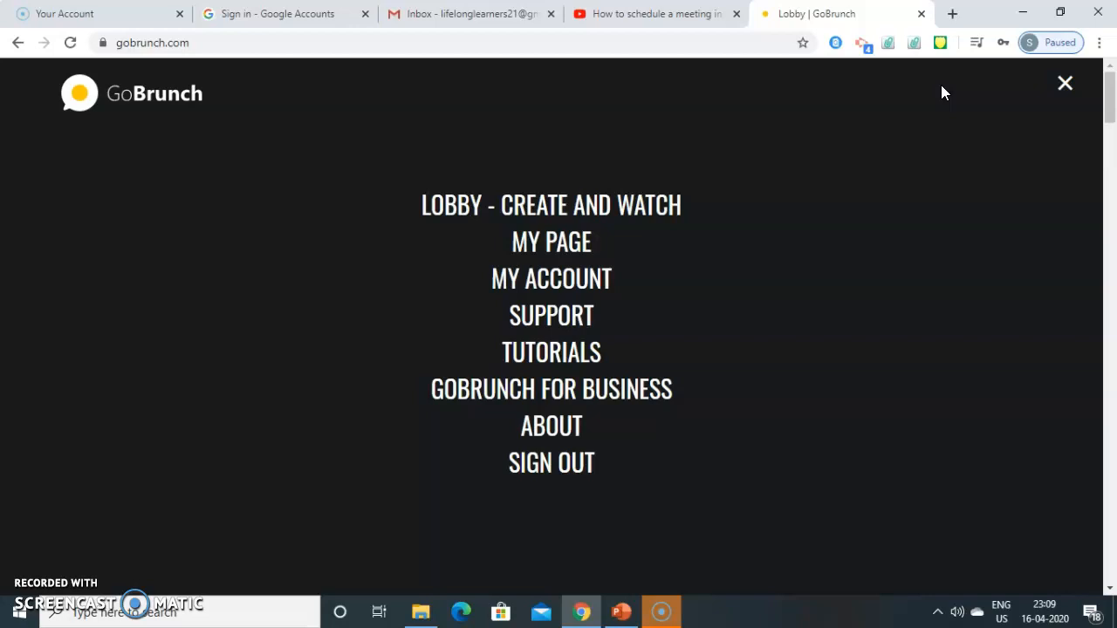
left_click(648, 207)
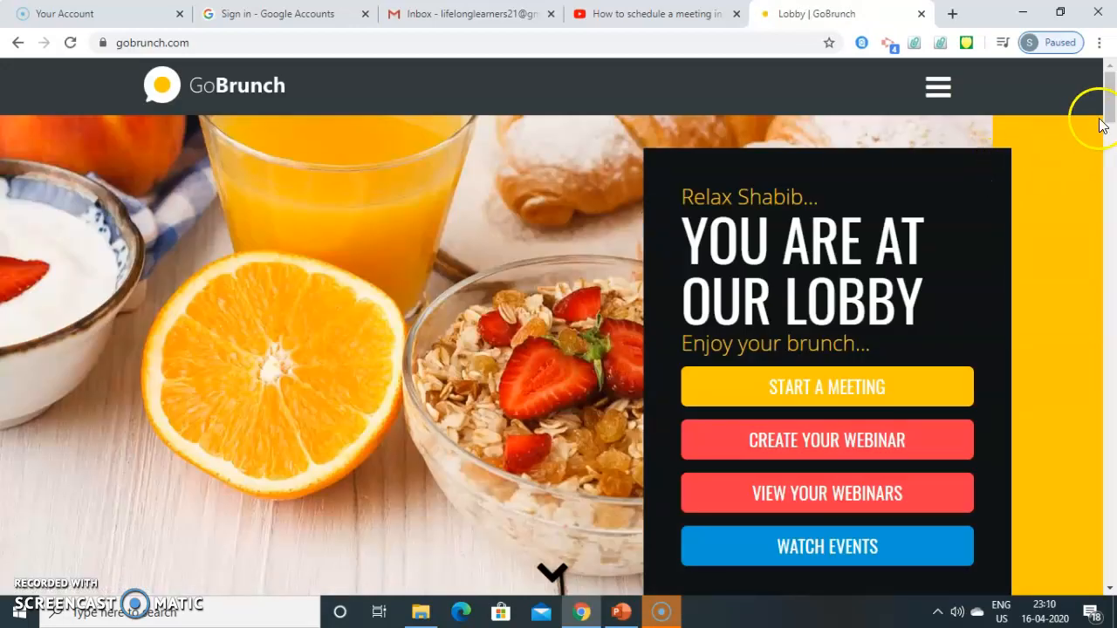
left_click_drag(1110, 105, 1112, 142)
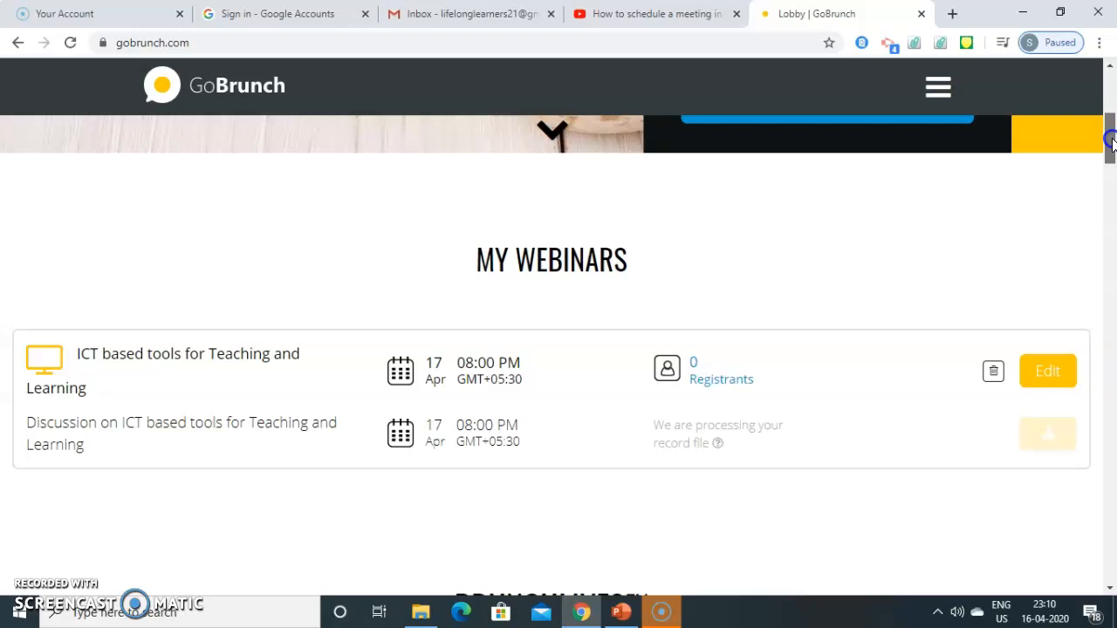
left_click_drag(1112, 142, 1113, 110)
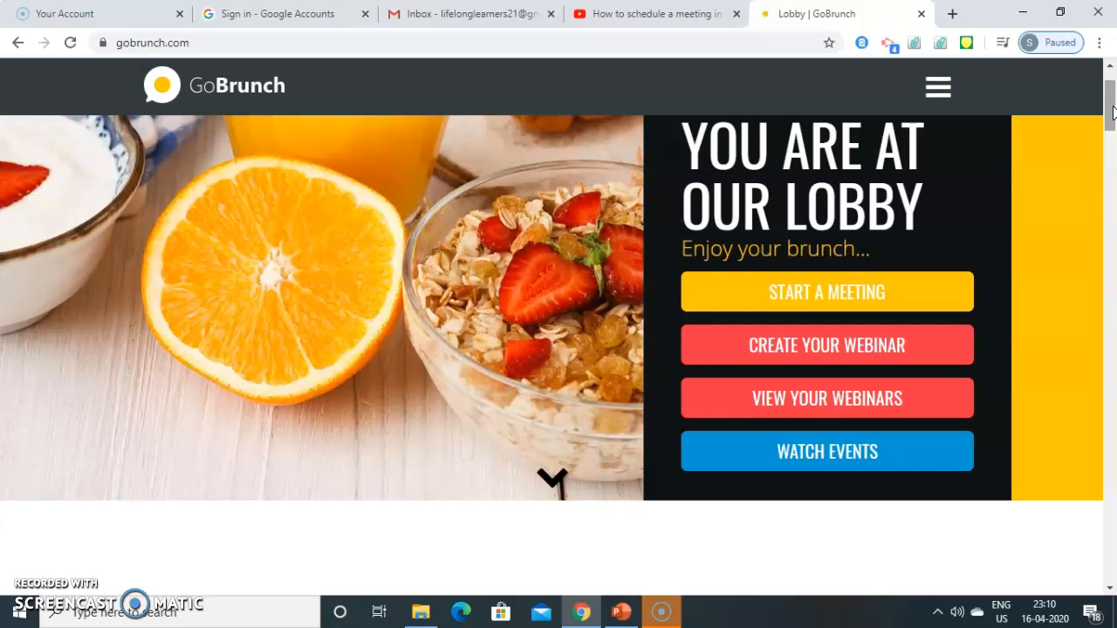
- Open My Page and look over its BrunchLives and BrunchReplays sections
left_click(941, 88)
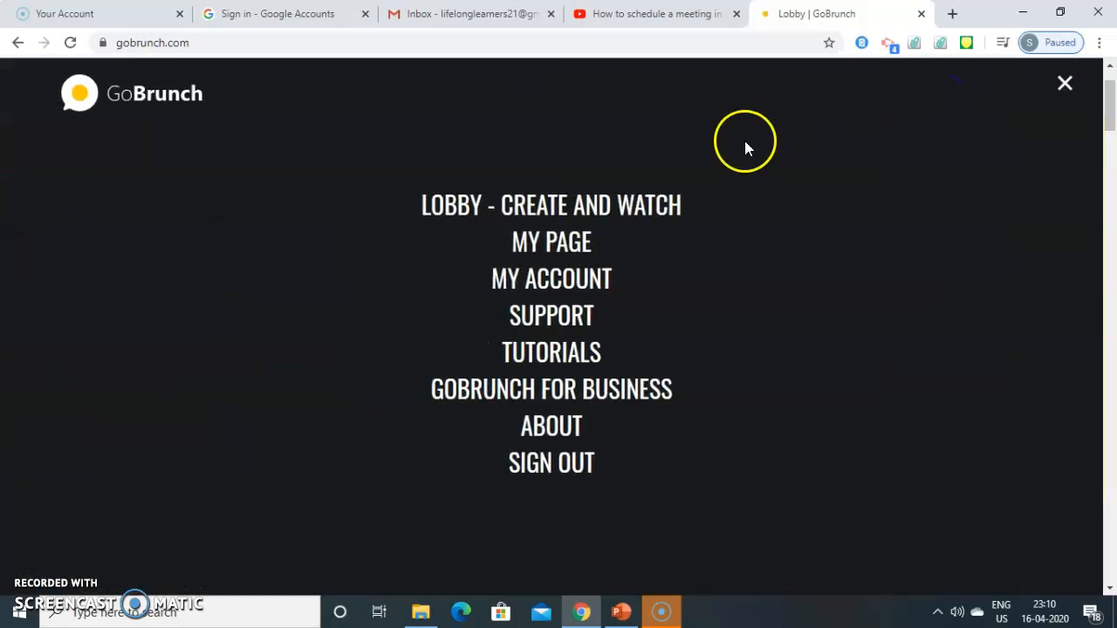
left_click(571, 244)
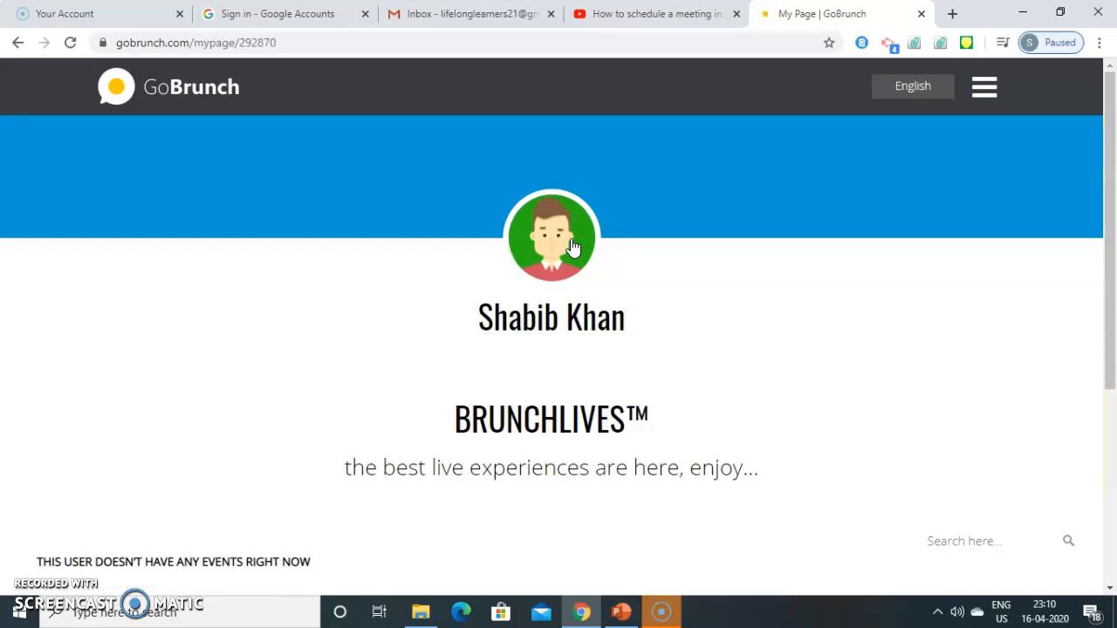
left_click_drag(1109, 103, 1111, 252)
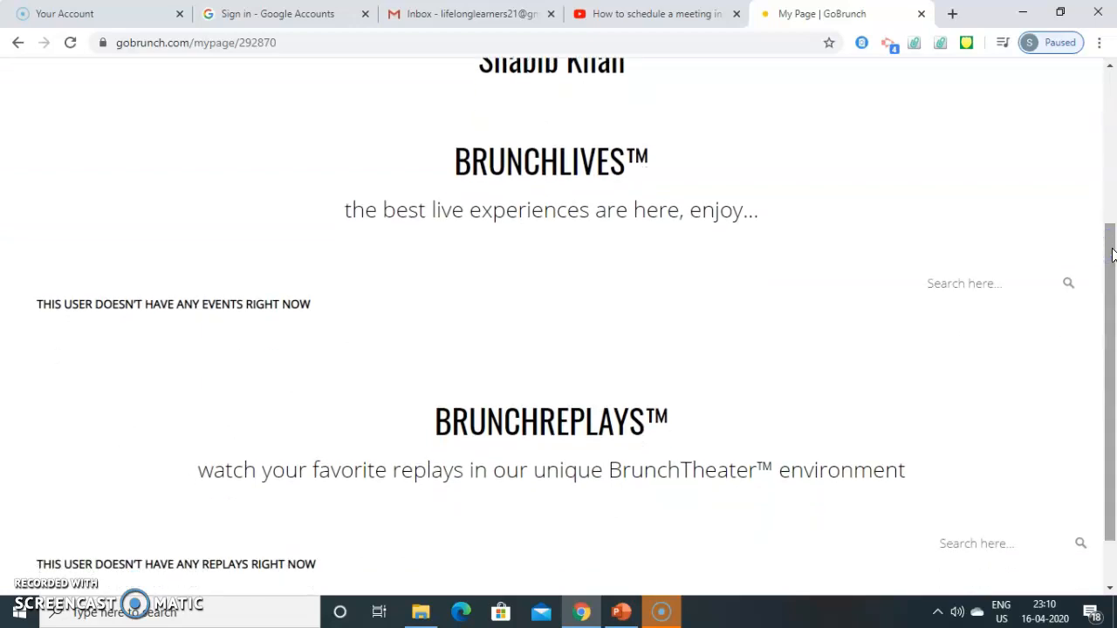
left_click_drag(1113, 253, 1010, 69)
- Open My Account and look over the password and general info forms
left_click(984, 87)
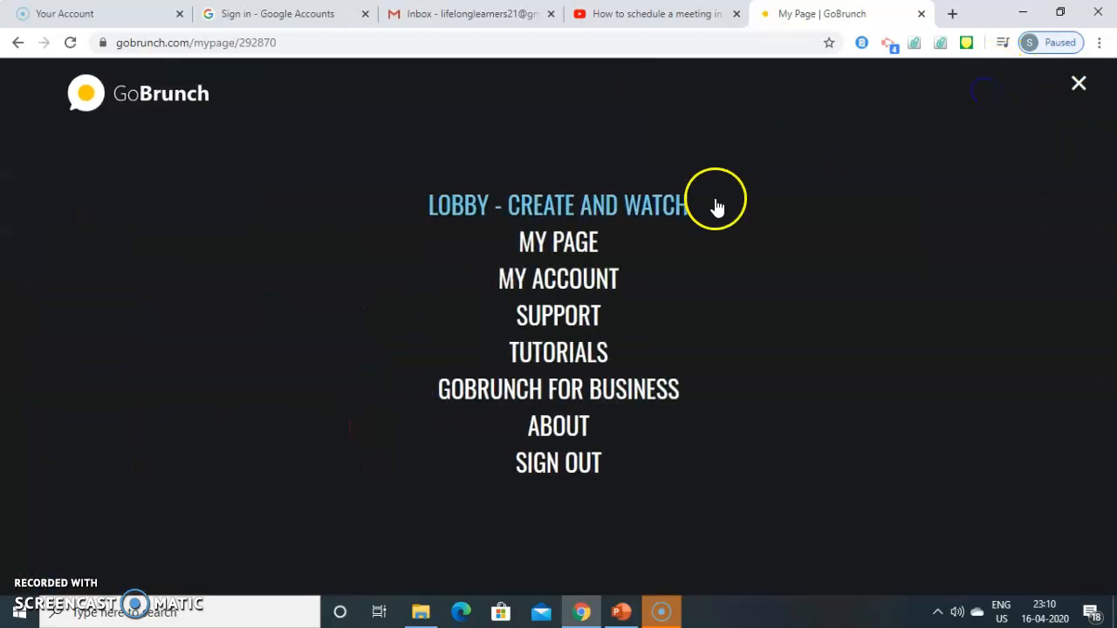
left_click(606, 278)
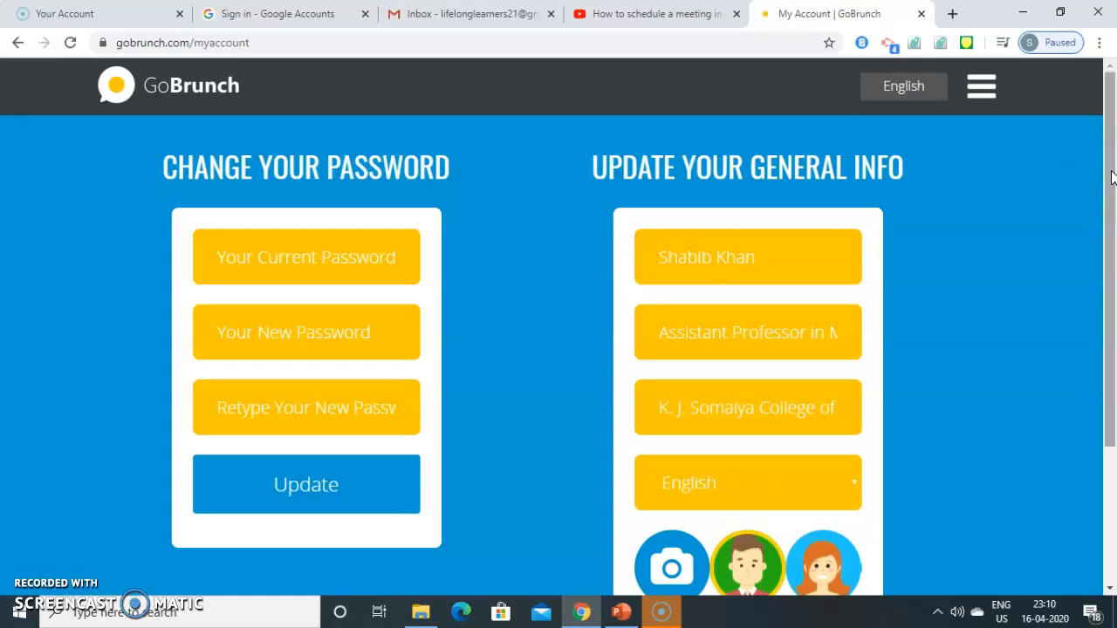
left_click_drag(1112, 177, 1099, 143)
- View the Support contact page, then visit the Tutorials page
left_click(979, 89)
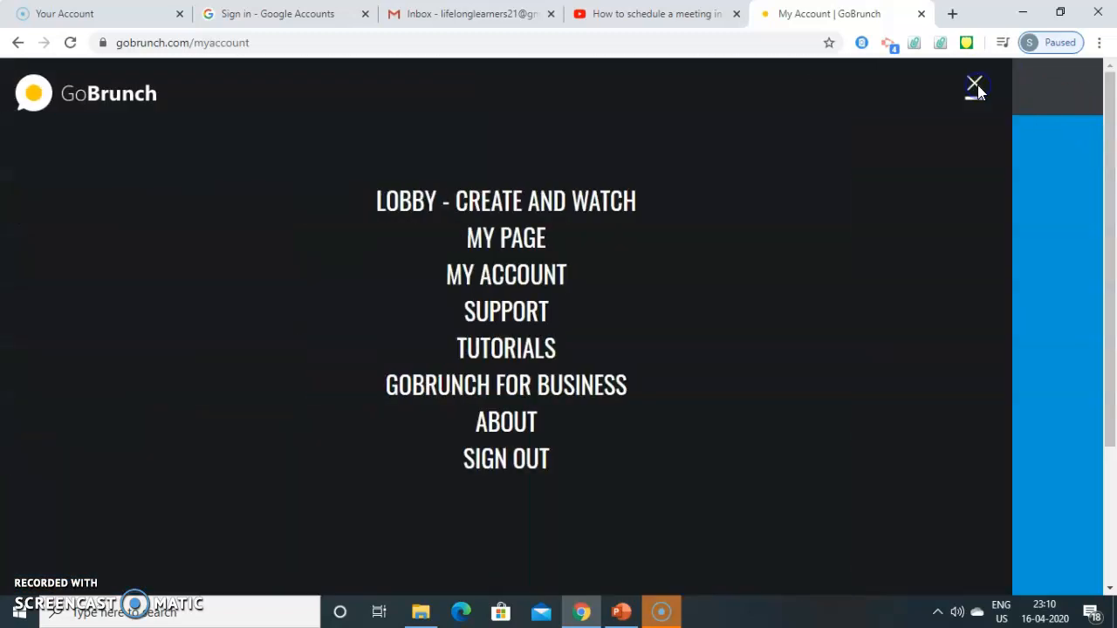
left_click(579, 319)
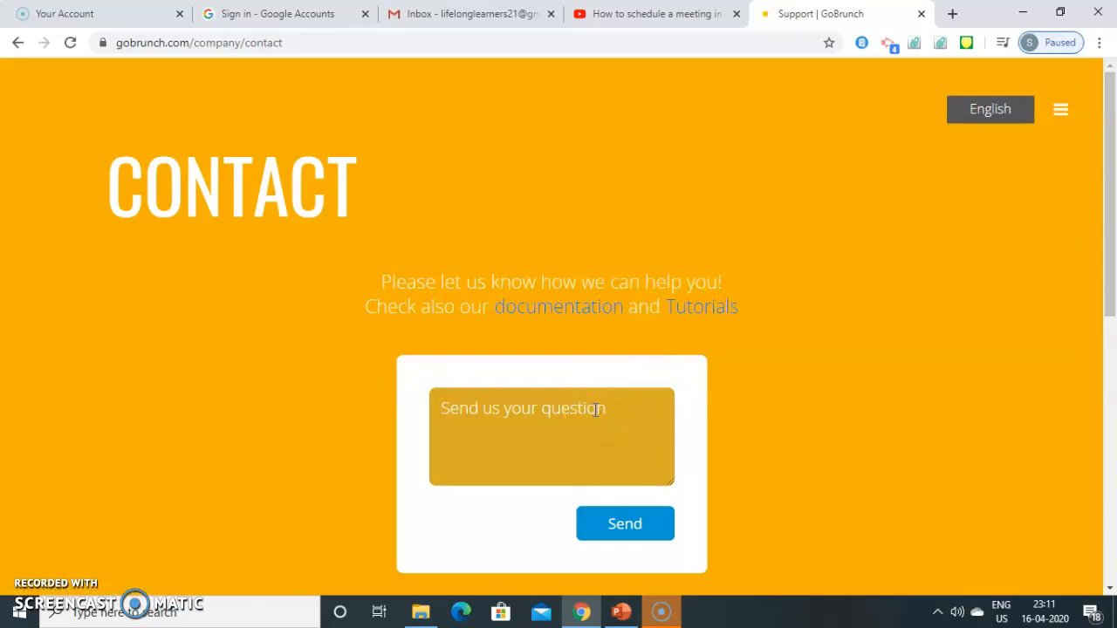
left_click(1111, 178)
mouse_move(1111, 179)
left_mouse_down()
mouse_move(1111, 362)
mouse_move(1111, 179)
left_mouse_up()
left_click(1063, 113)
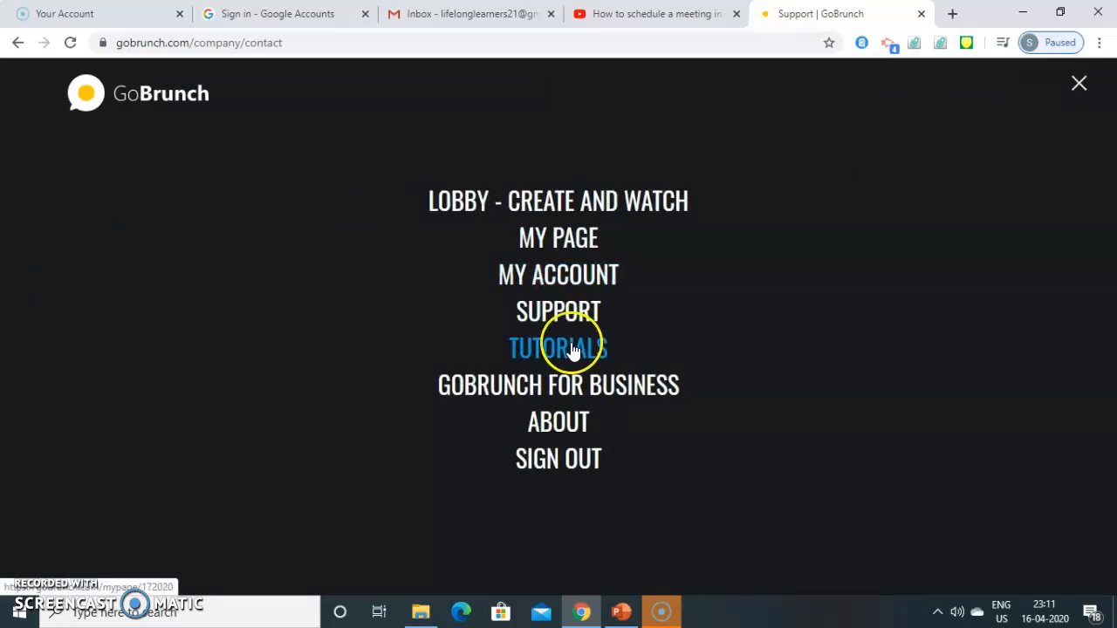
left_click(573, 350)
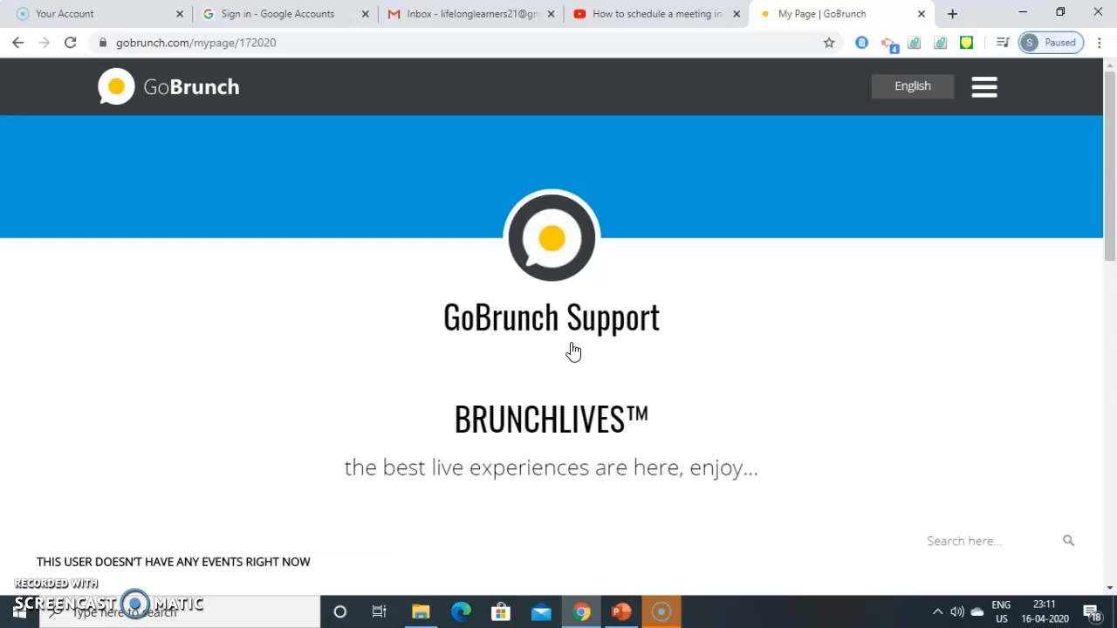
- Open the GoBrunch for Business page and read its description of the dedicated support plan
left_click(984, 87)
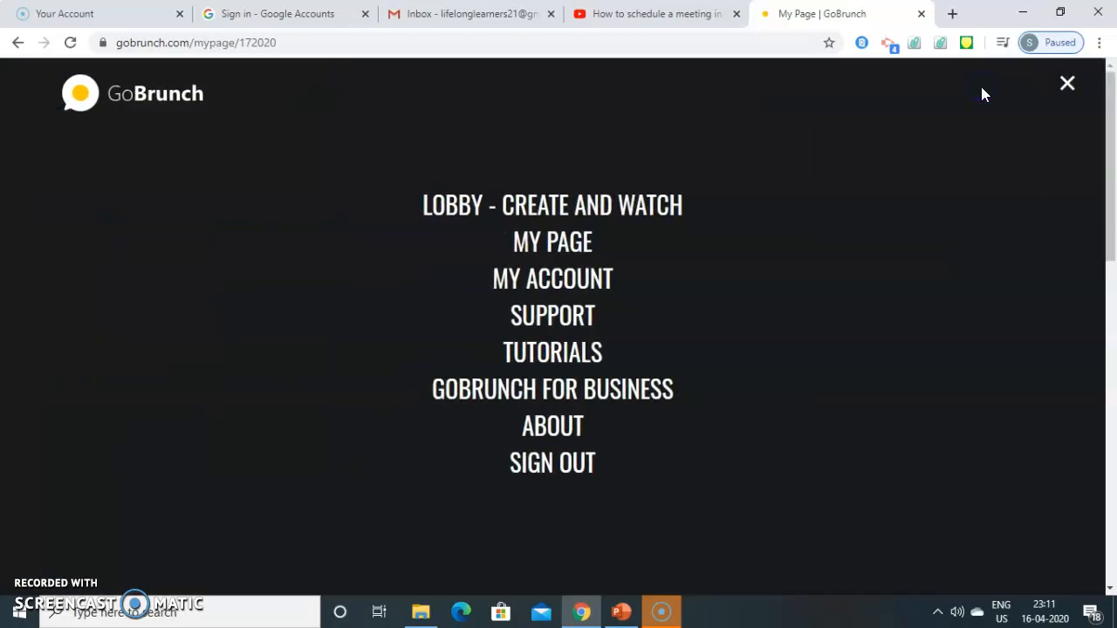
left_click(629, 390)
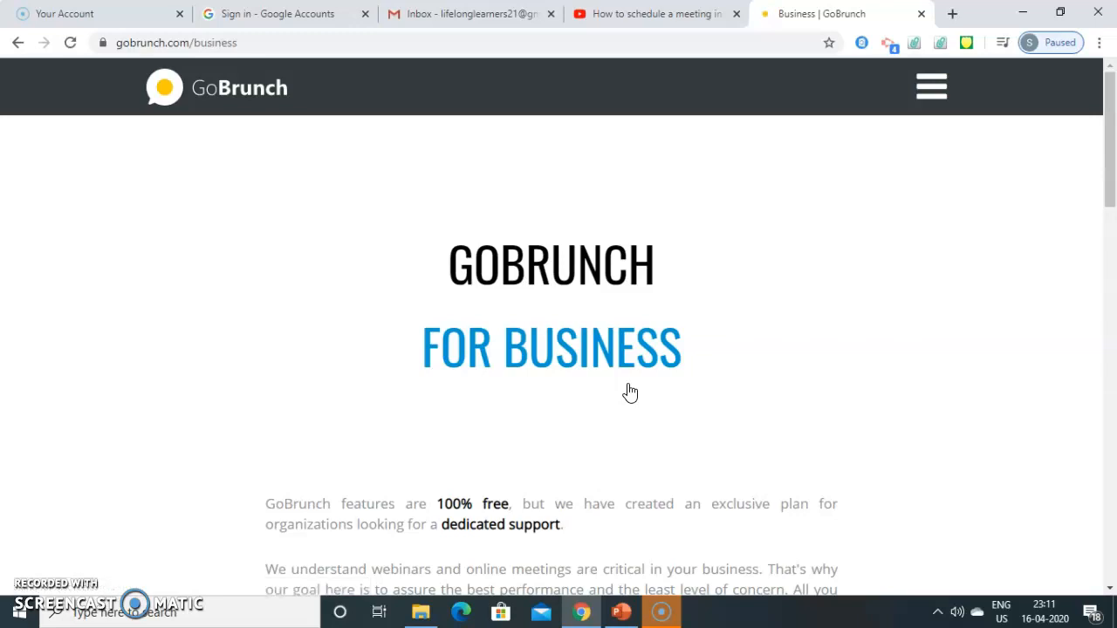
left_click_drag(1107, 145, 1108, 187)
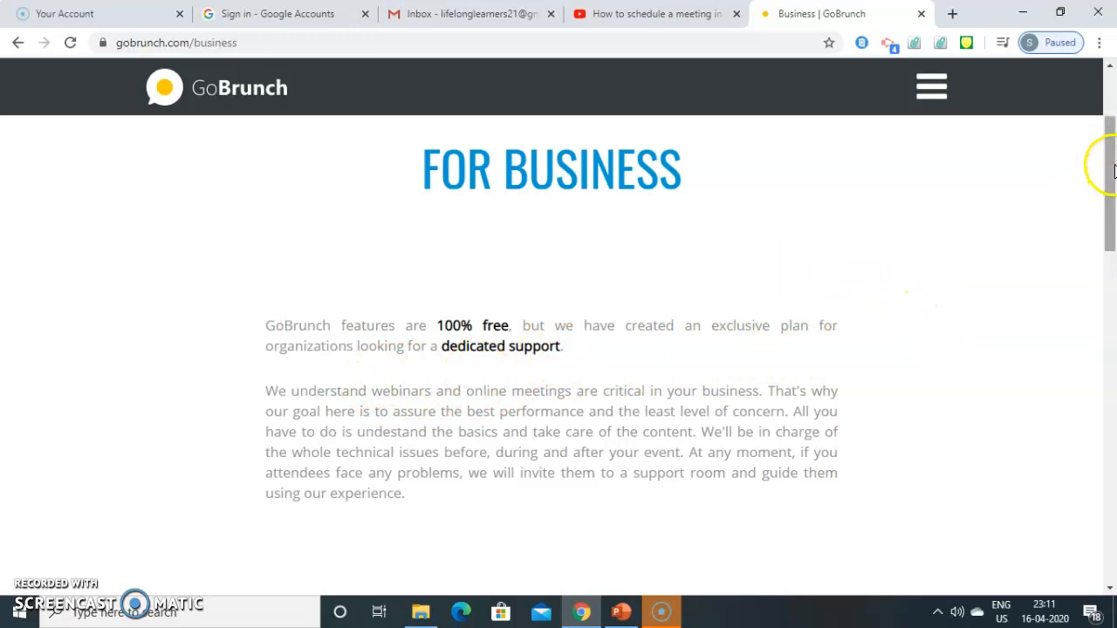
left_click_drag(1104, 169, 1110, 162)
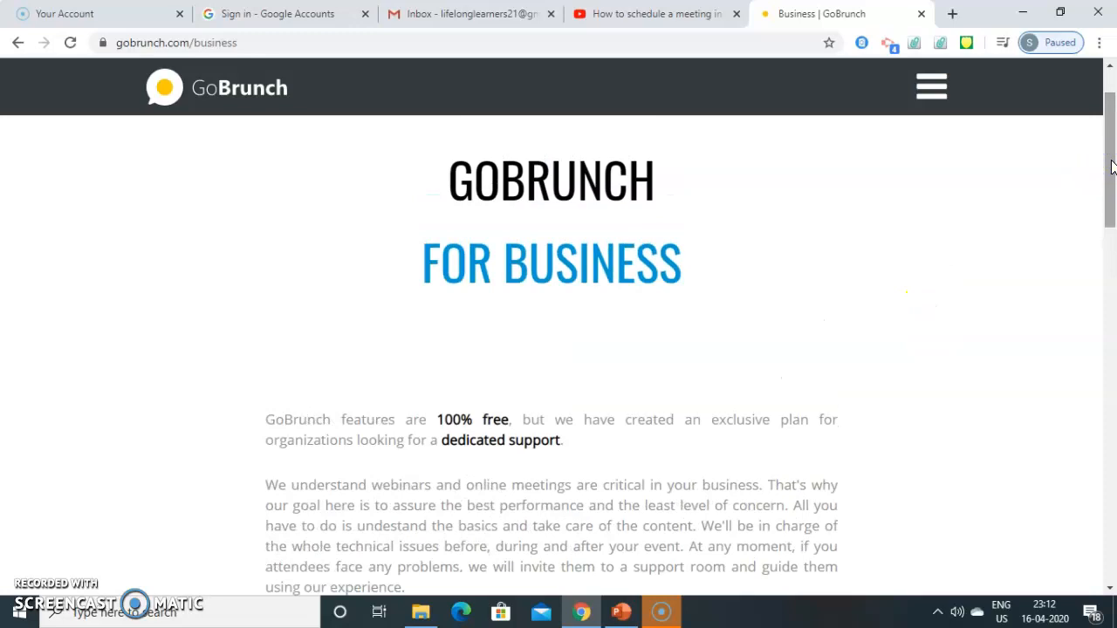
- Open the About page and read the platform's description
left_click(926, 89)
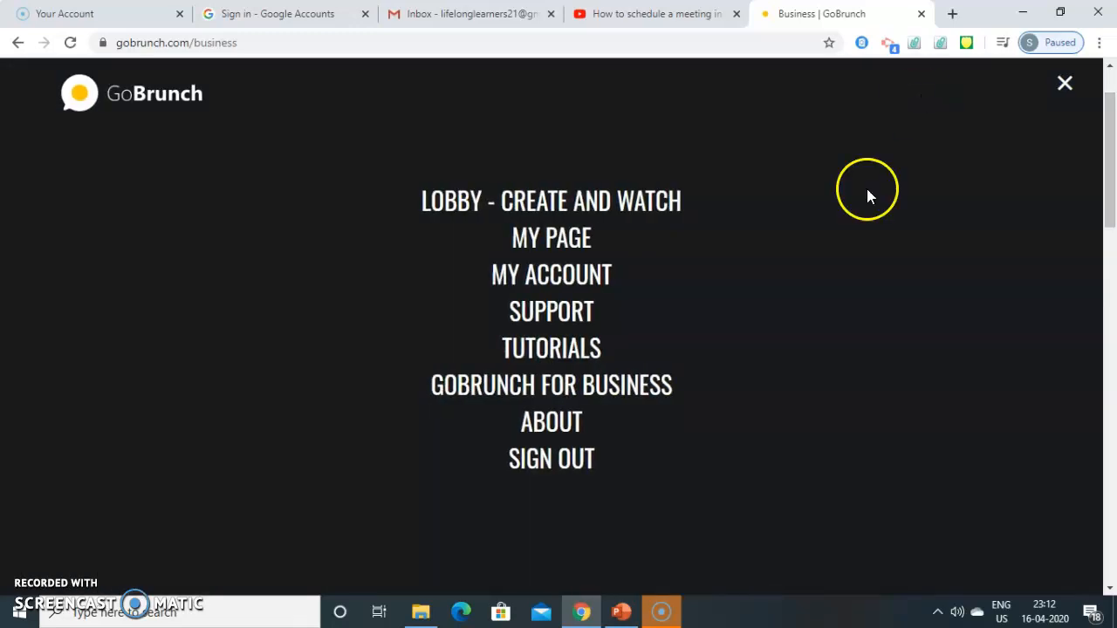
left_click(552, 431)
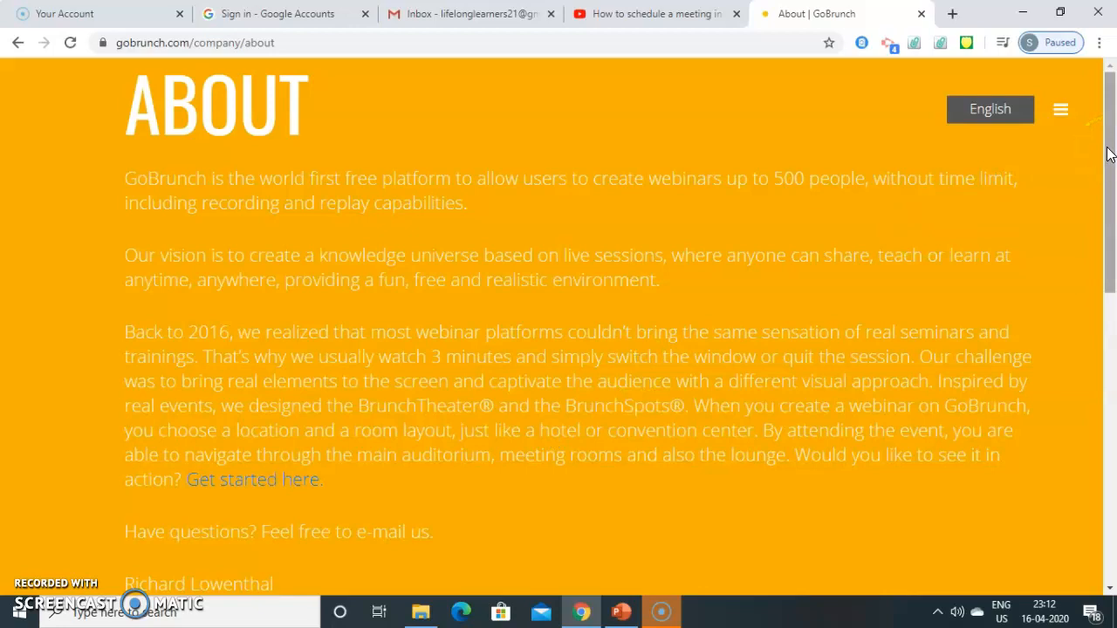
left_click_drag(1108, 153, 1108, 96)
- Return to the lobby page and start creating a new webinar
left_click(1060, 110)
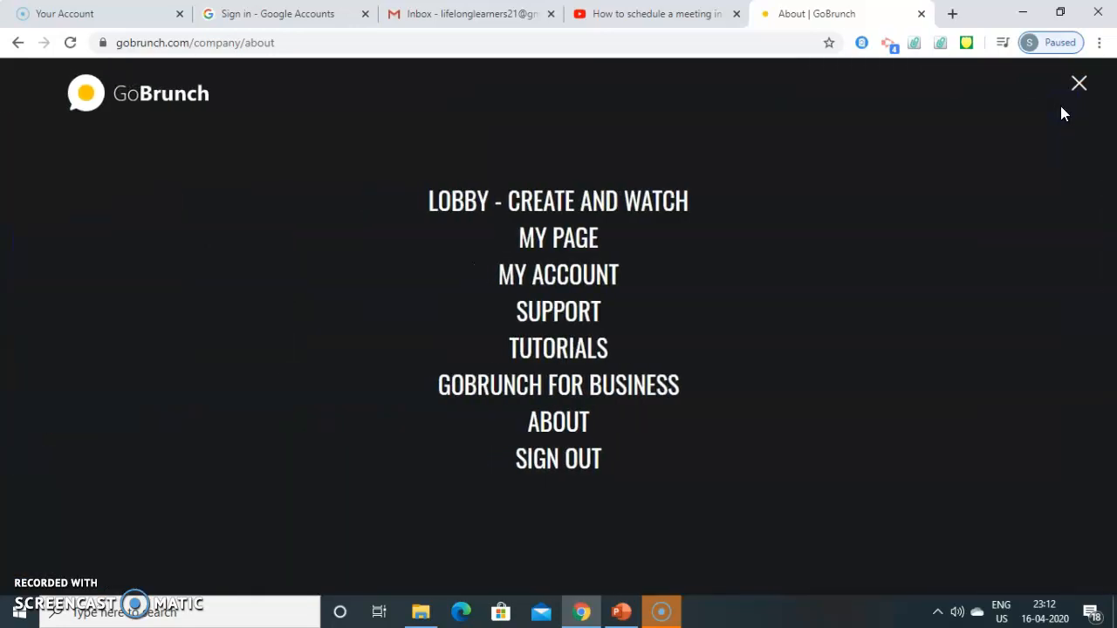
left_click(640, 198)
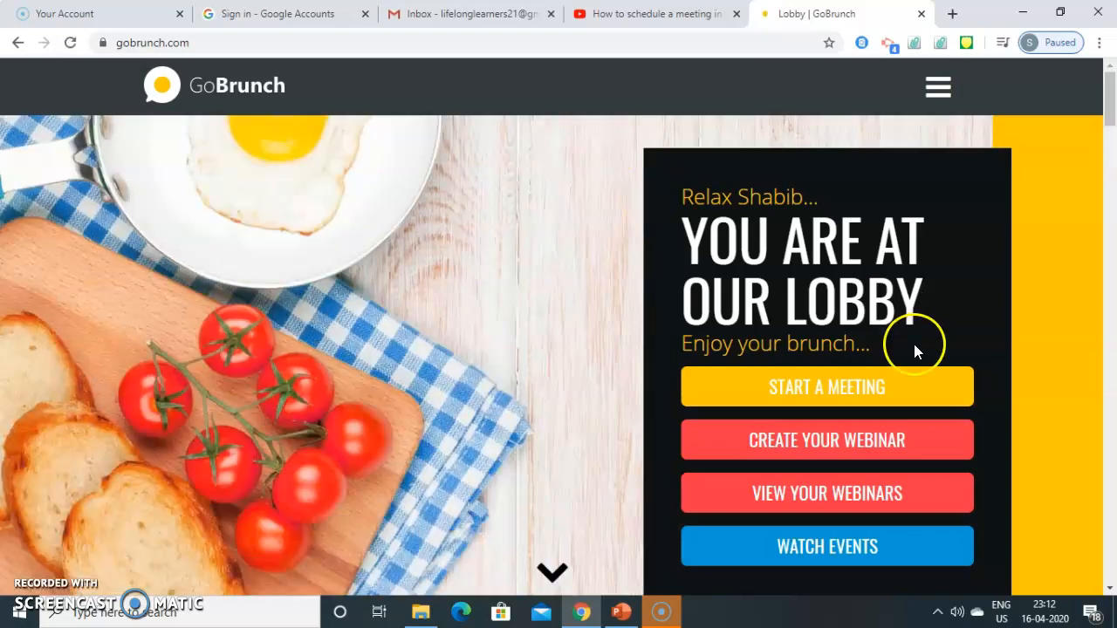
mouse_move(1110, 95)
left_mouse_down()
mouse_move(1111, 118)
mouse_move(1111, 106)
left_mouse_up()
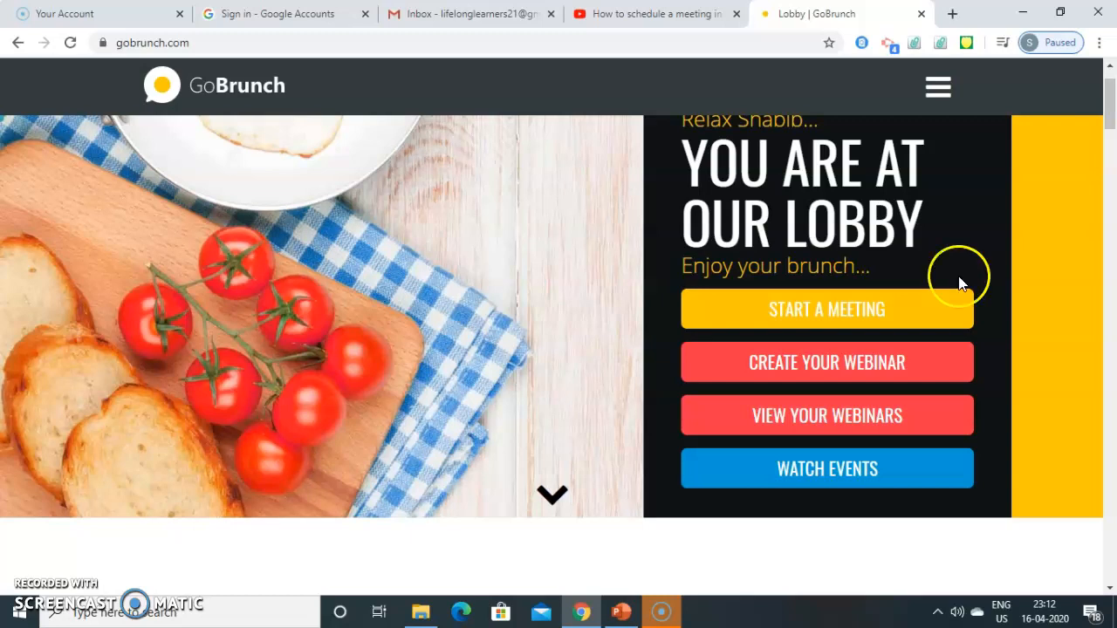
left_click(841, 365)
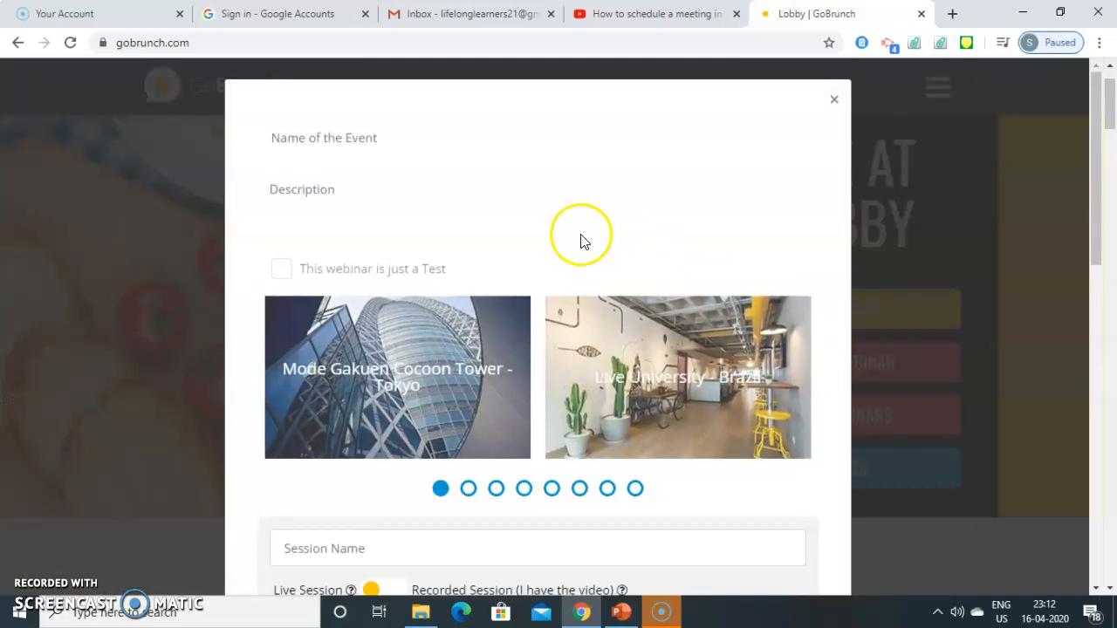
- Name the event "Webinar on ICT toos for Teaching and Learning" and copy the same text into the description
left_click(316, 137)
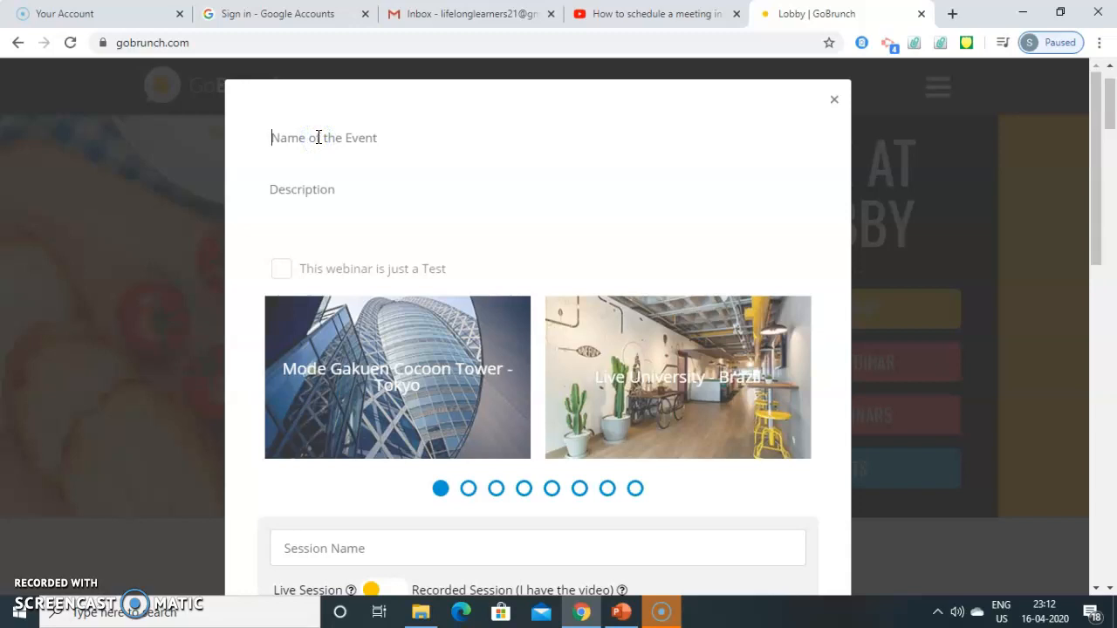
type("W")
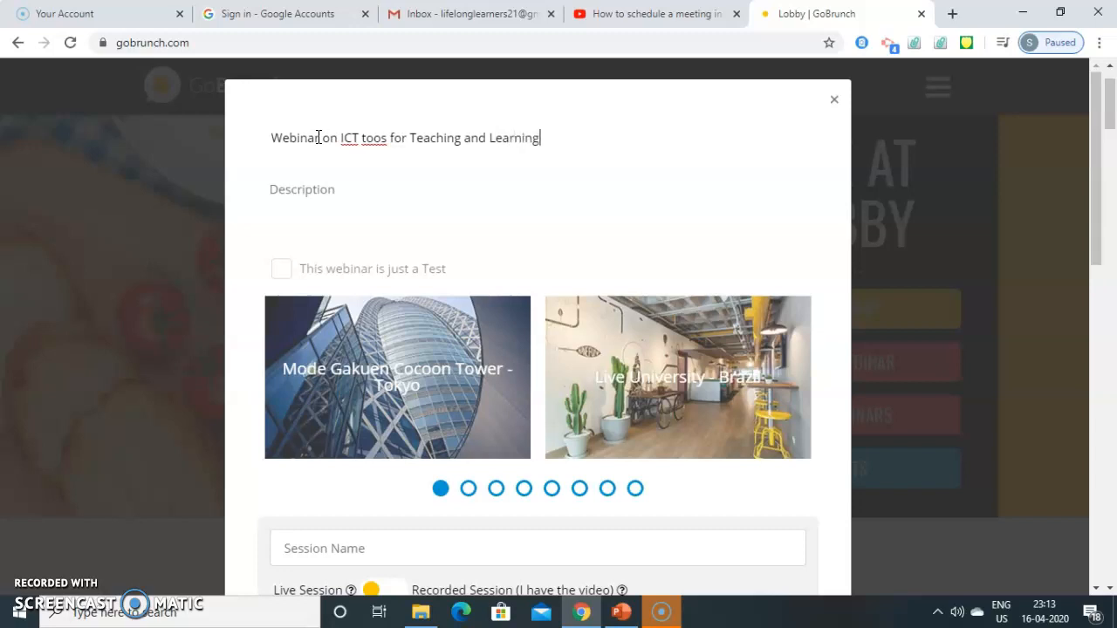
left_click(311, 192)
left_click(405, 140)
left_click(541, 138)
key("shift+Left")
key("shift+Left")
key("shift+Left")
key("shift+Left")
key("shift+Left")
key("shift+Left")
key("shift+Left")
key("shift+Left")
key("shift+Left")
key("shift+Left")
key("shift+Left")
key("shift+Left")
key("shift+Left")
key("shift+Left")
key("shift+Left")
key("shift+Left")
key("shift+Left")
key("shift+Left")
key("shift+Left")
key("shift+Left")
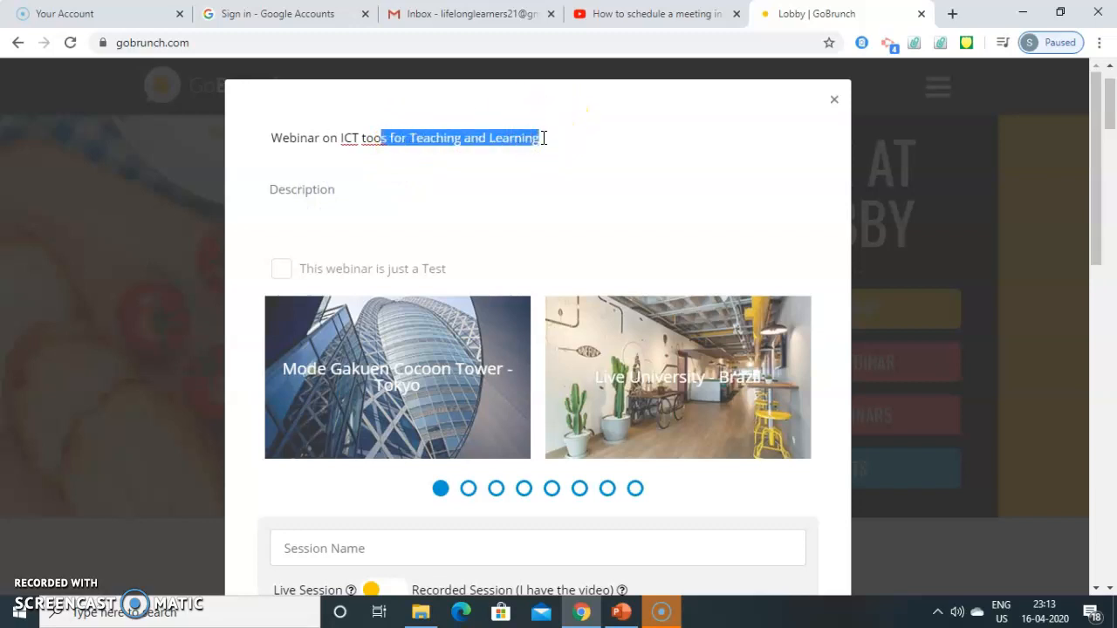
key("shift+Left")
key("shift+Left")
key("shift+Left")
key("shift+Left")
key("shift+Left")
key("shift+Left")
key("shift+Left")
key("shift+Left")
key("shift+Left")
key("shift+Left")
key("shift+Left")
key("shift+Left")
key("shift+Left")
key("shift+Left")
key("shift+Left")
key("shift+Left")
key("shift+Left")
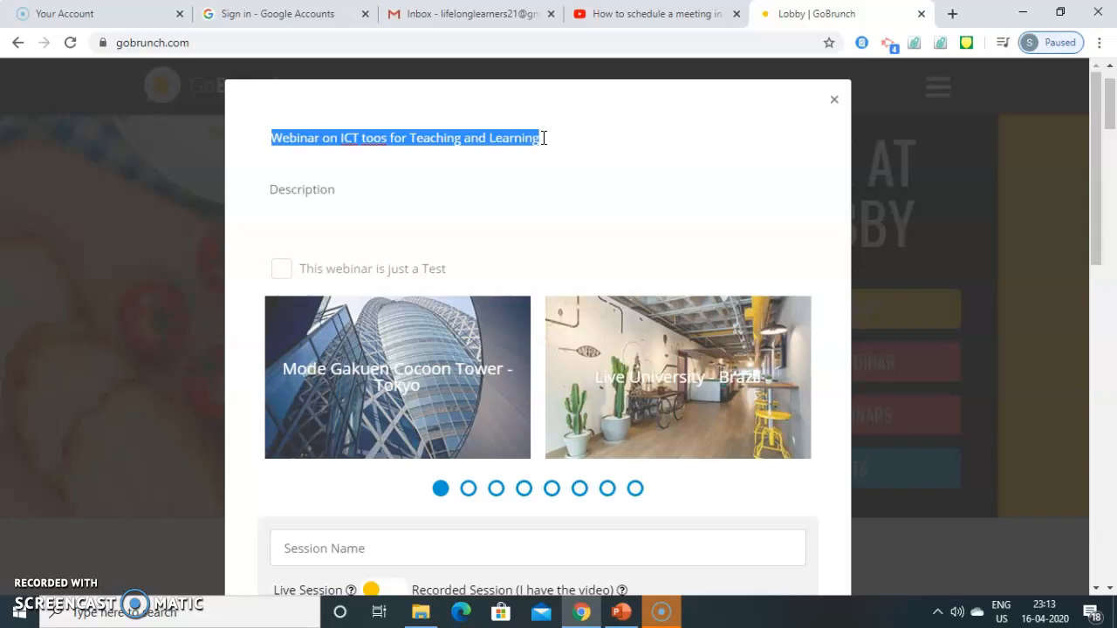
left_click(334, 191)
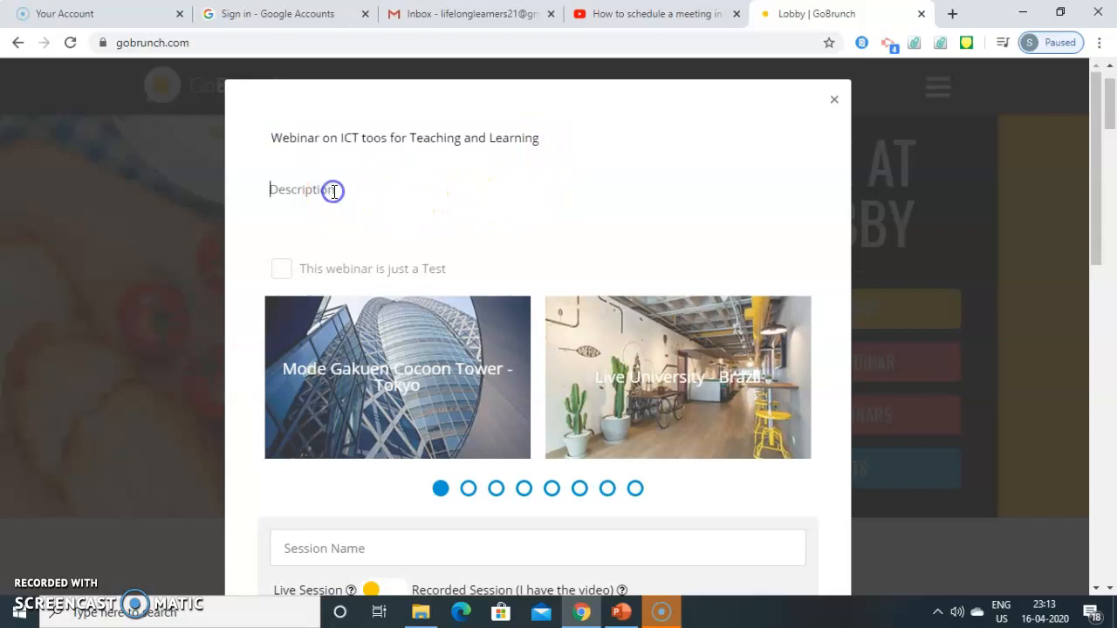
type("Webinar on ICT toos for Teaching and Learning")
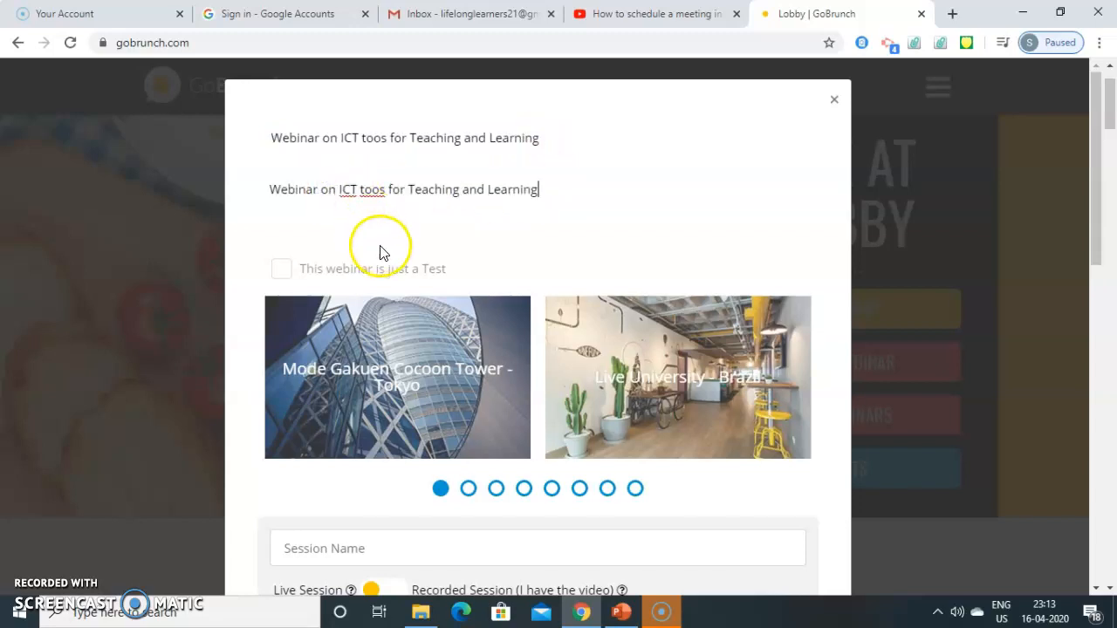
- Mark the webinar as just a test and choose Pan Pacific Singapore as its venue
left_click(365, 270)
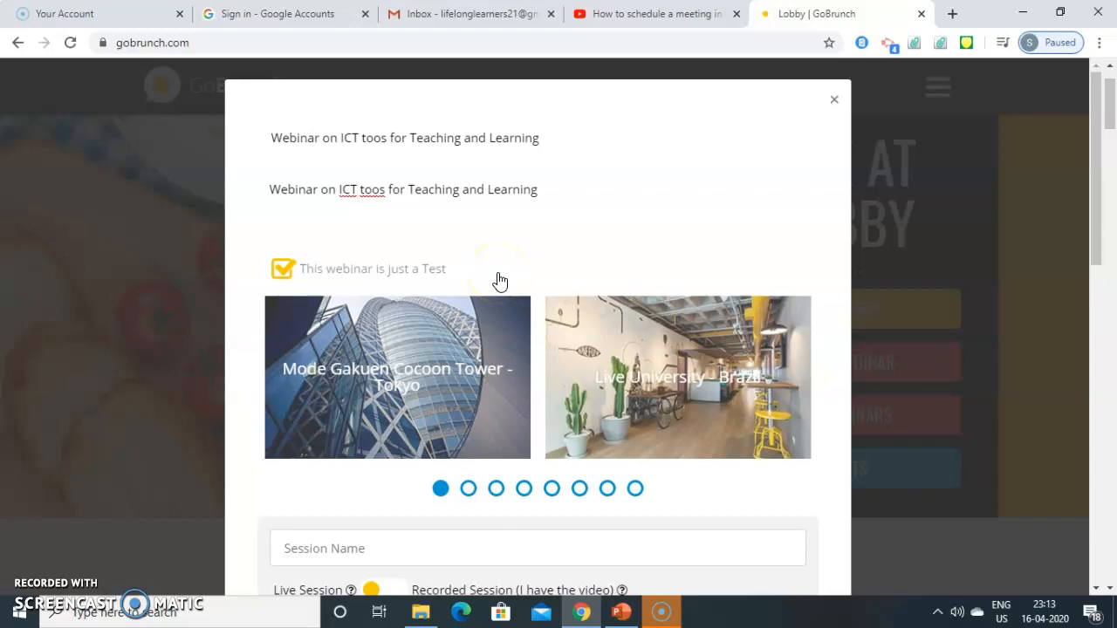
left_click_drag(1097, 136, 1093, 179)
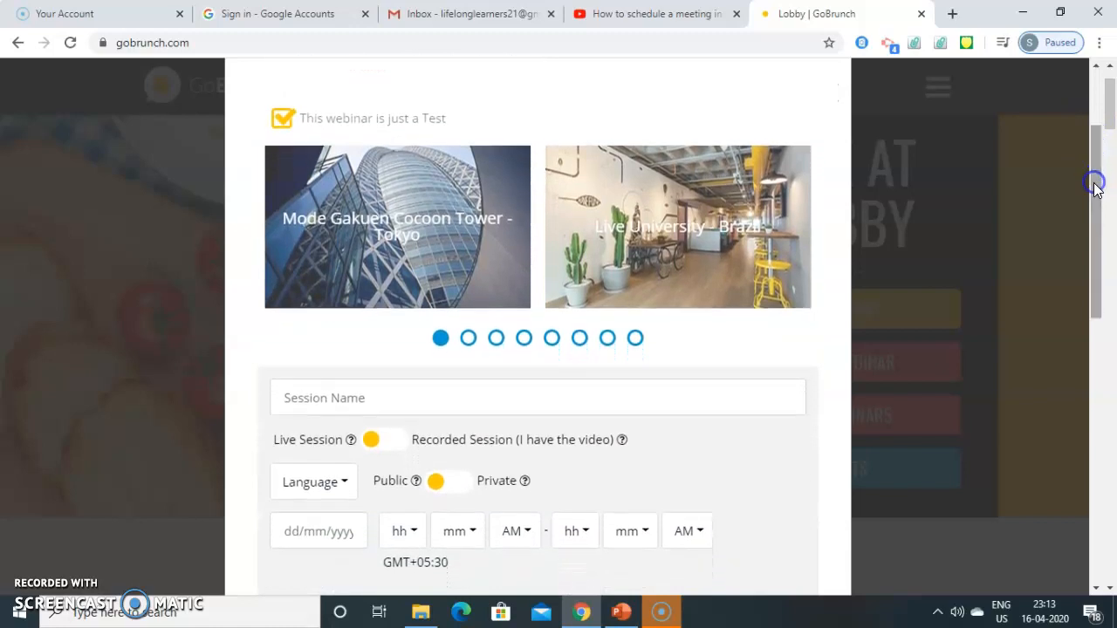
left_click(469, 338)
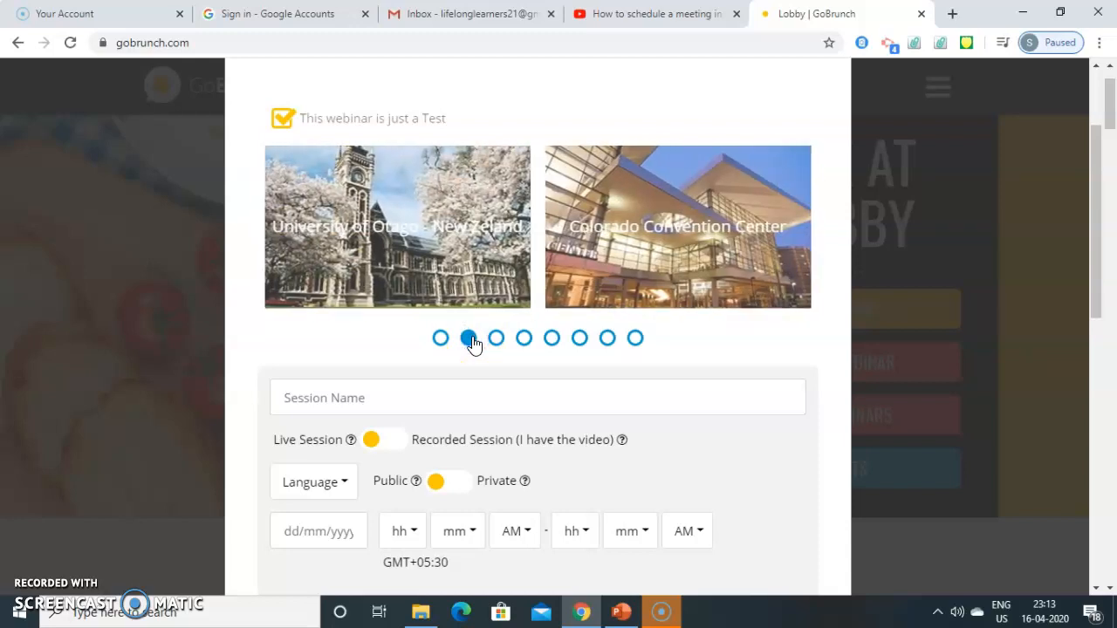
left_click(496, 338)
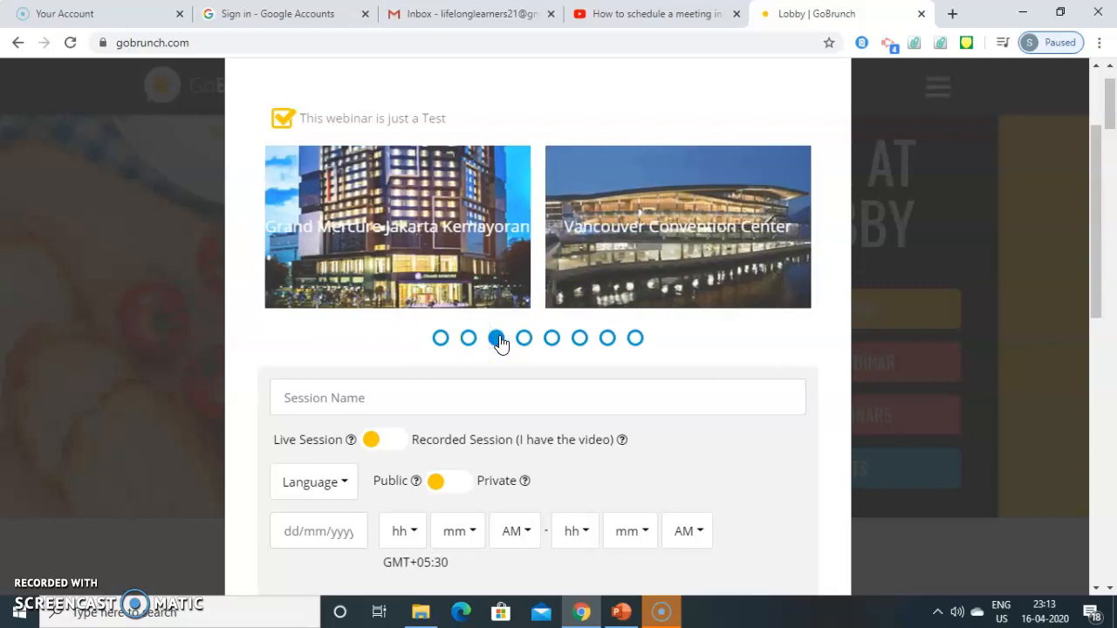
left_click(523, 338)
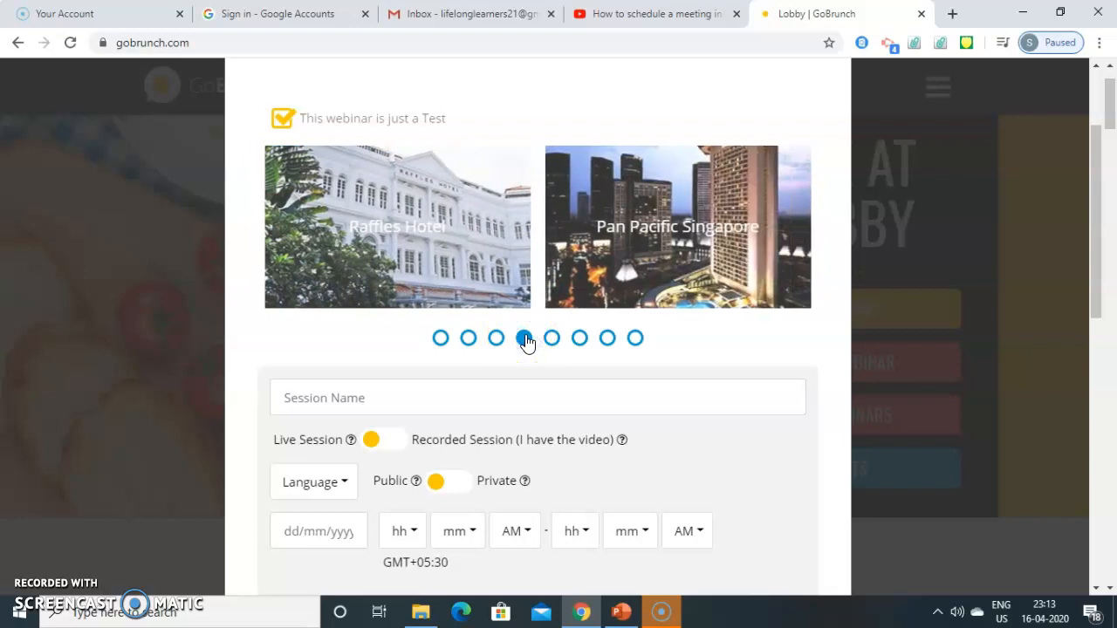
left_click(525, 340)
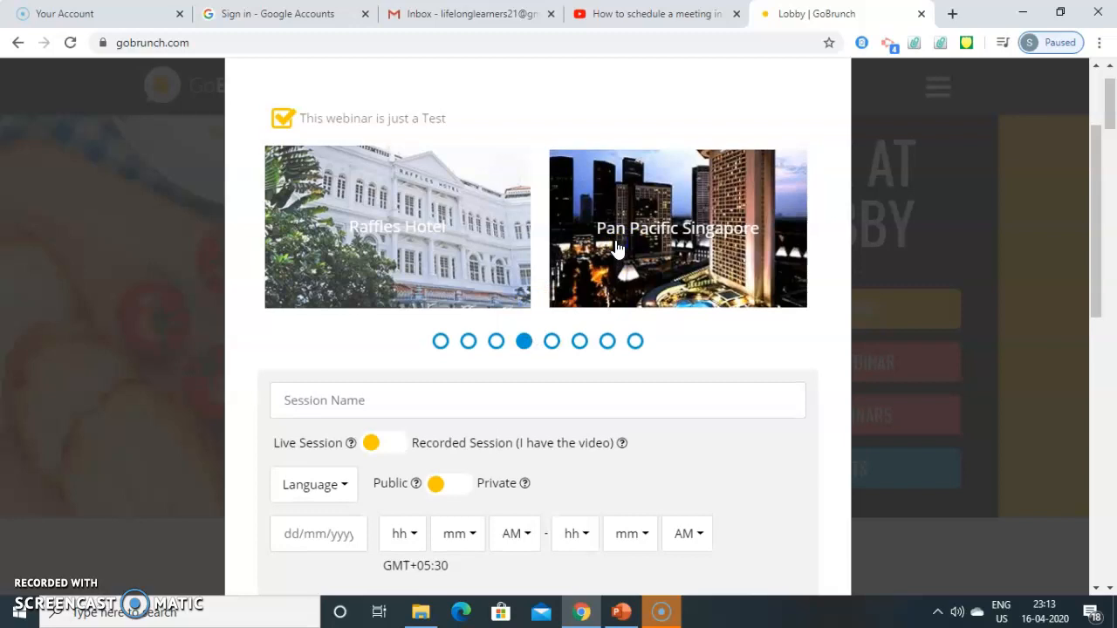
- Name the session "Webinar on ICT toos for Teaching and Learning" and set its language to English
left_click(350, 399)
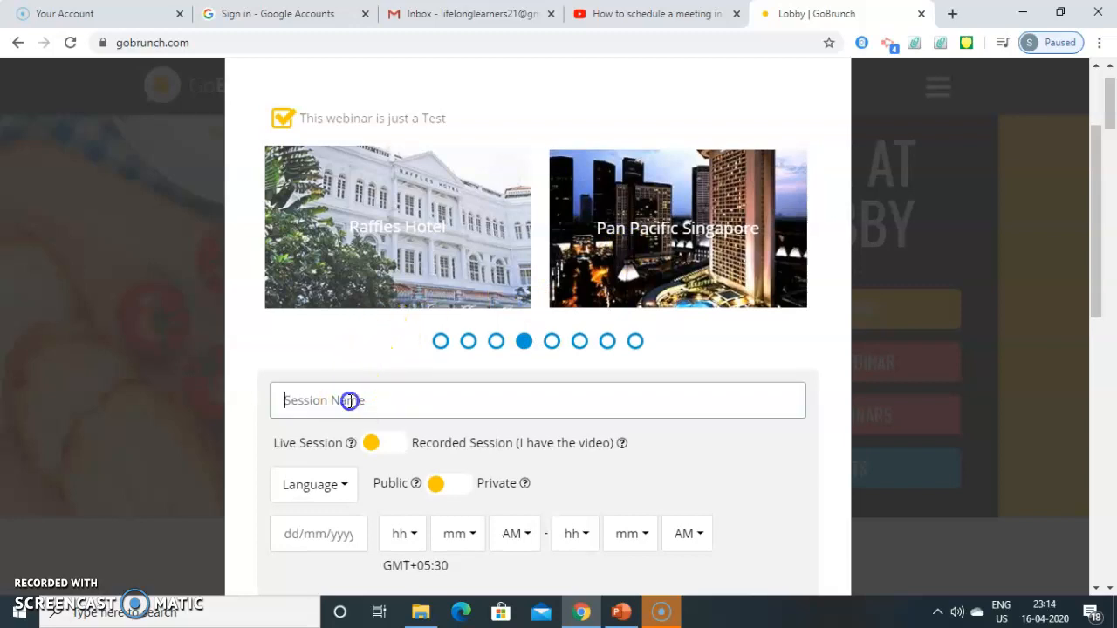
type("Webinar on ICT toos for Teaching and Learning")
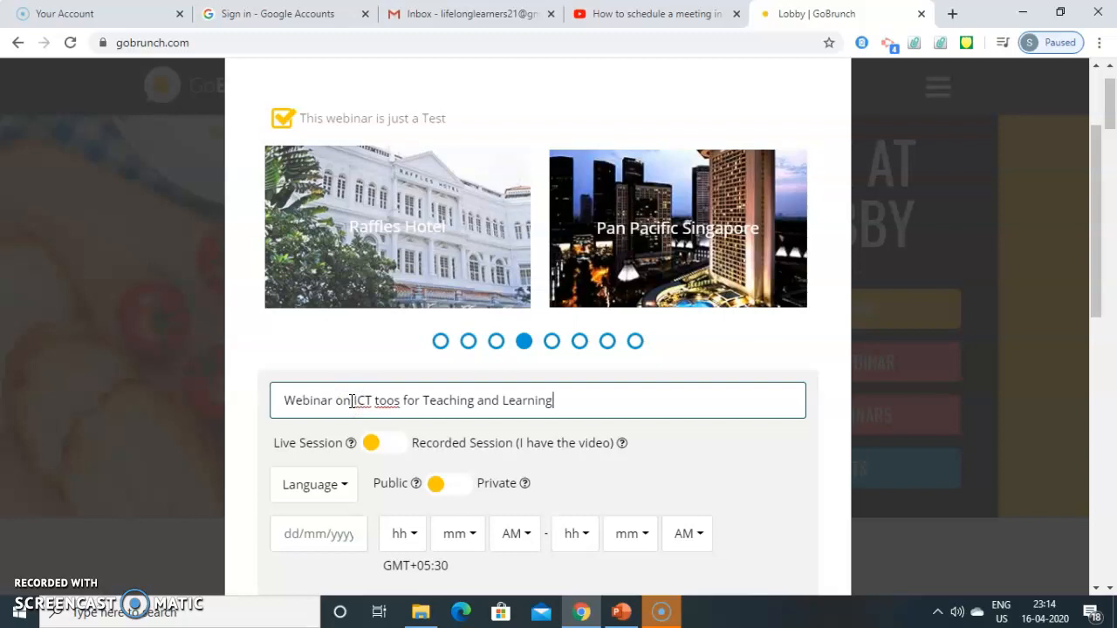
left_click_drag(1088, 201, 1095, 268)
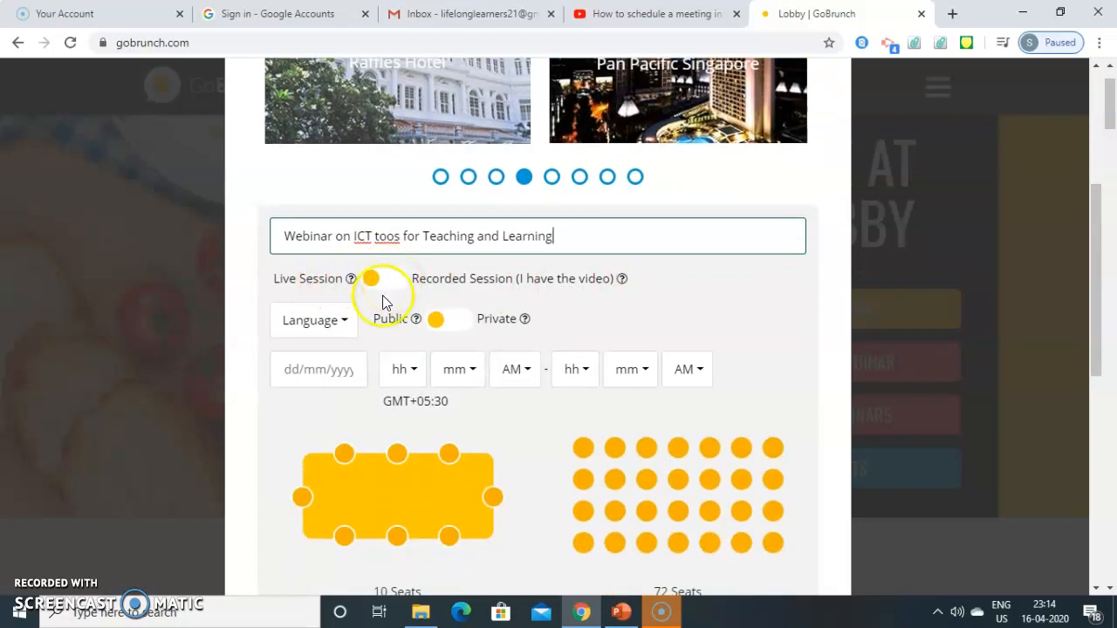
left_click(344, 323)
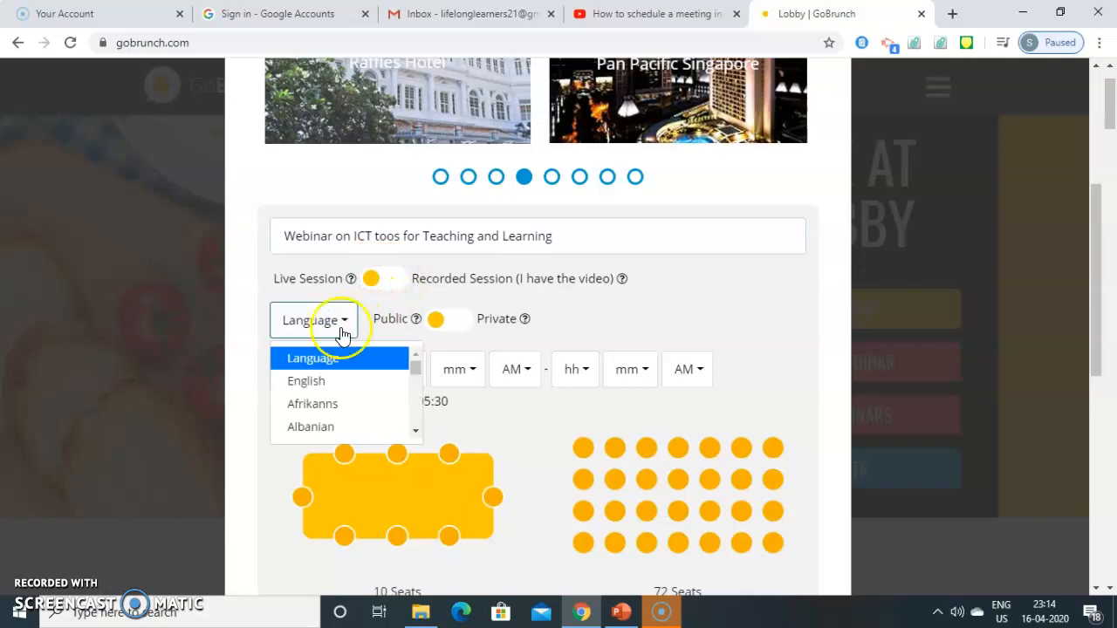
left_click(324, 380)
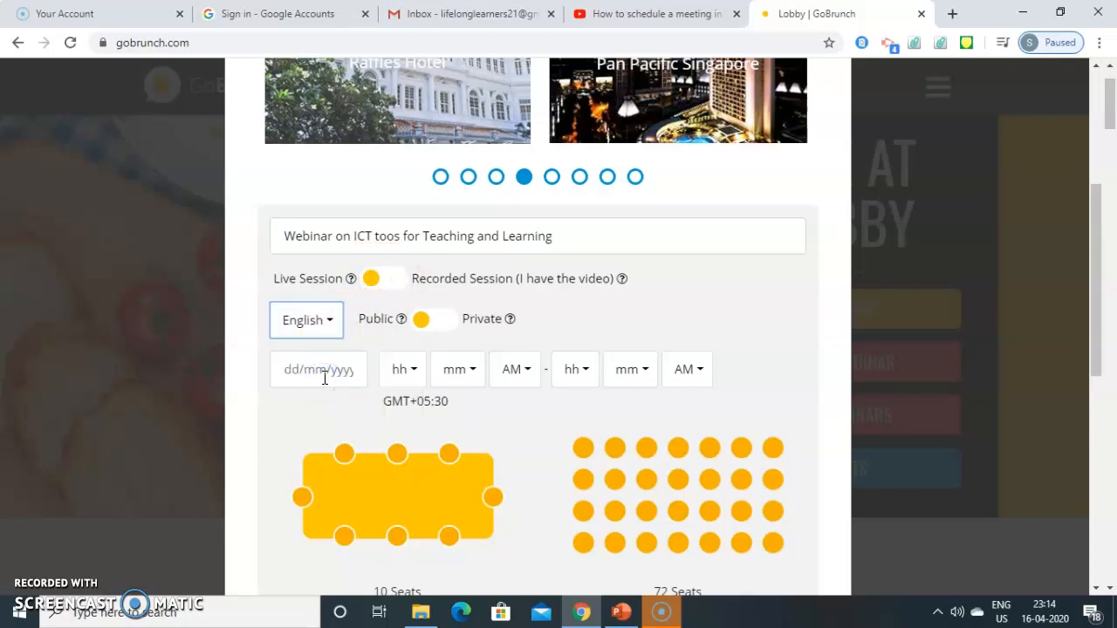
left_click(423, 323)
left_click(466, 319)
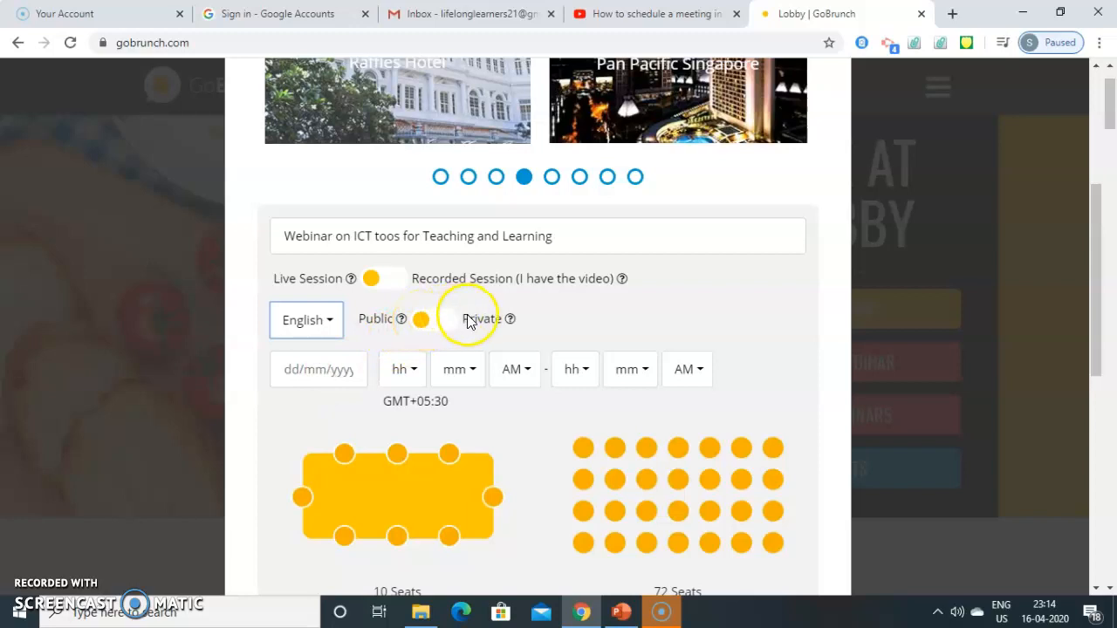
left_click(391, 322)
left_click(393, 340)
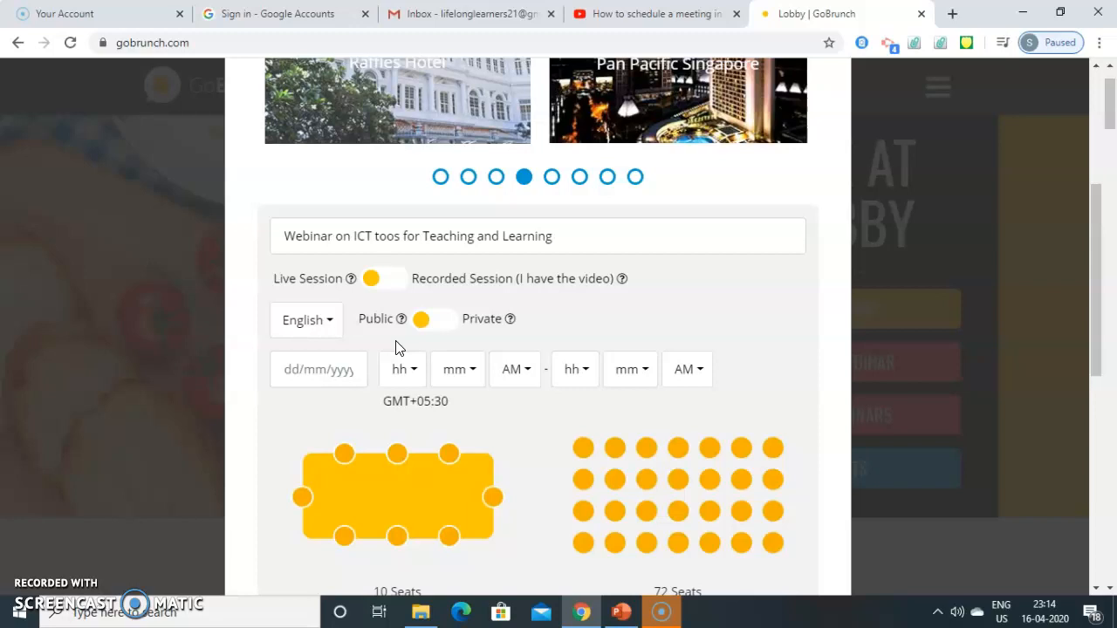
left_click(404, 368)
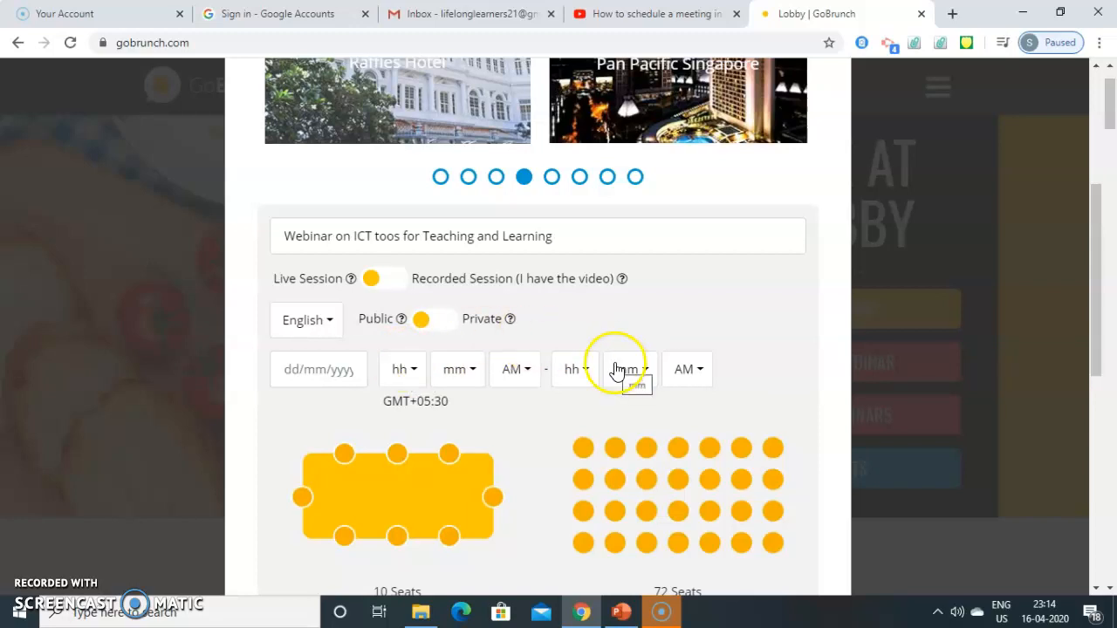
- Set the session date to 04/20/2020 and its start time to 08:00 PM
left_click(320, 371)
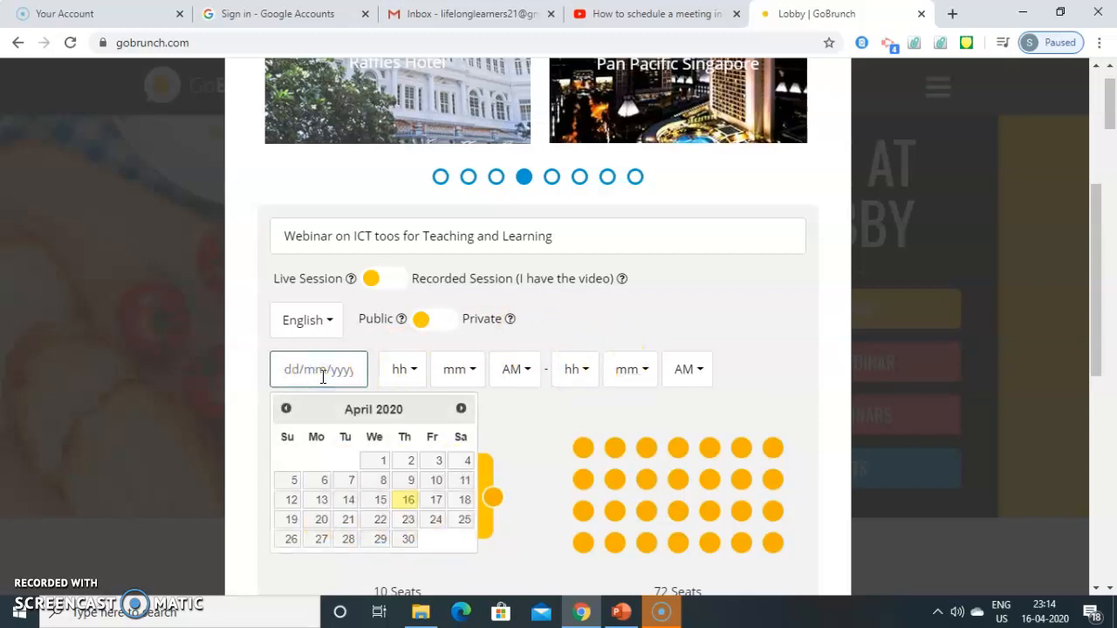
left_click(317, 520)
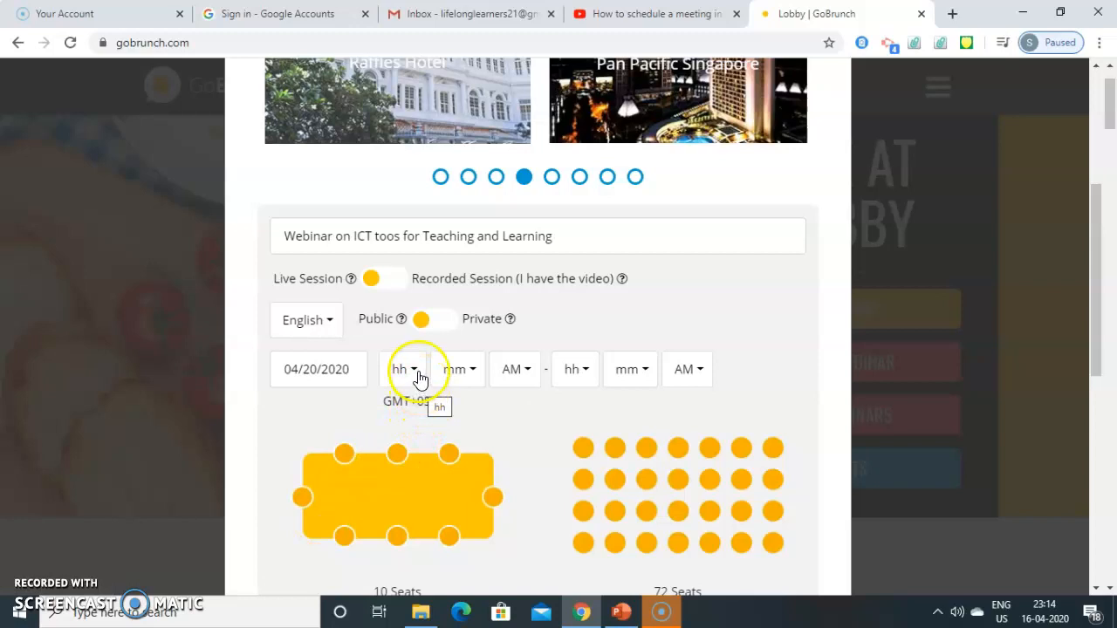
left_click(416, 374)
left_click_drag(434, 247, 435, 325)
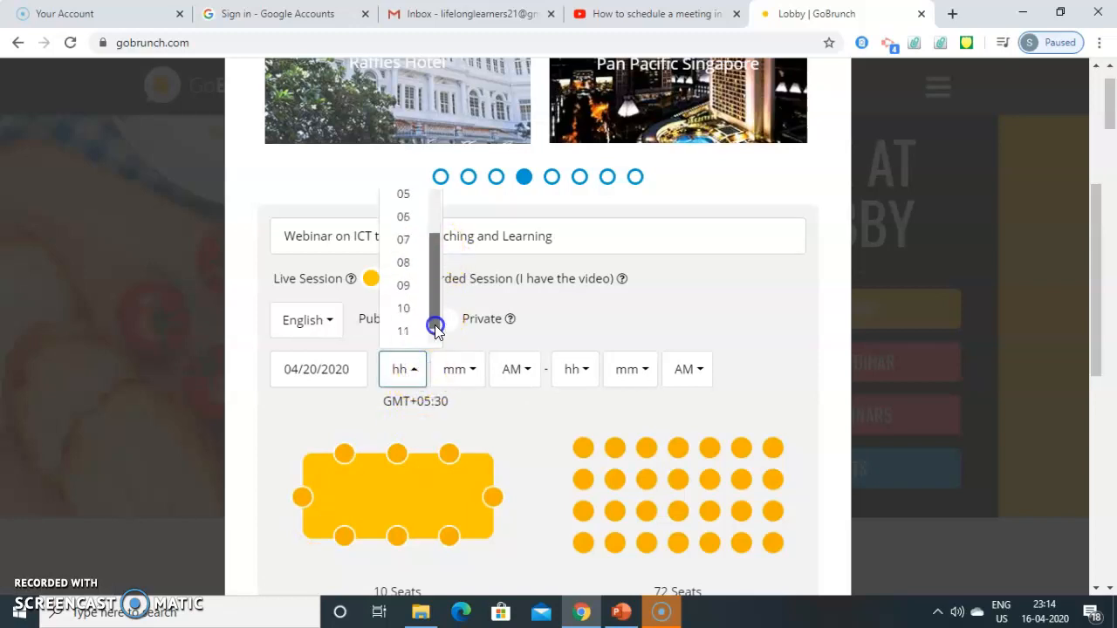
left_click(403, 262)
left_click(472, 371)
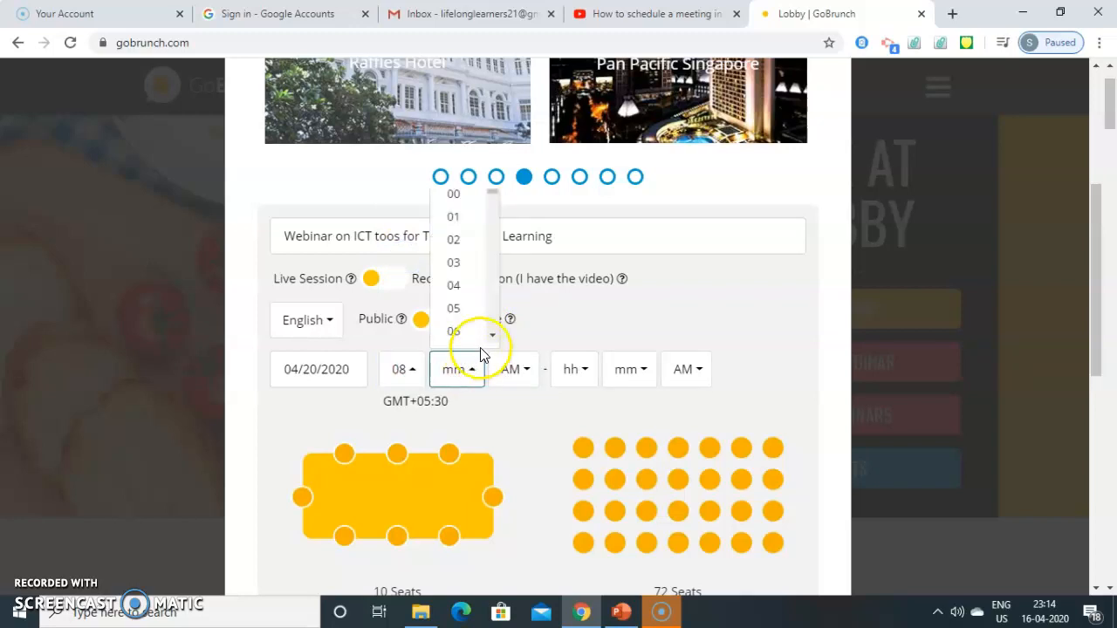
left_click(452, 194)
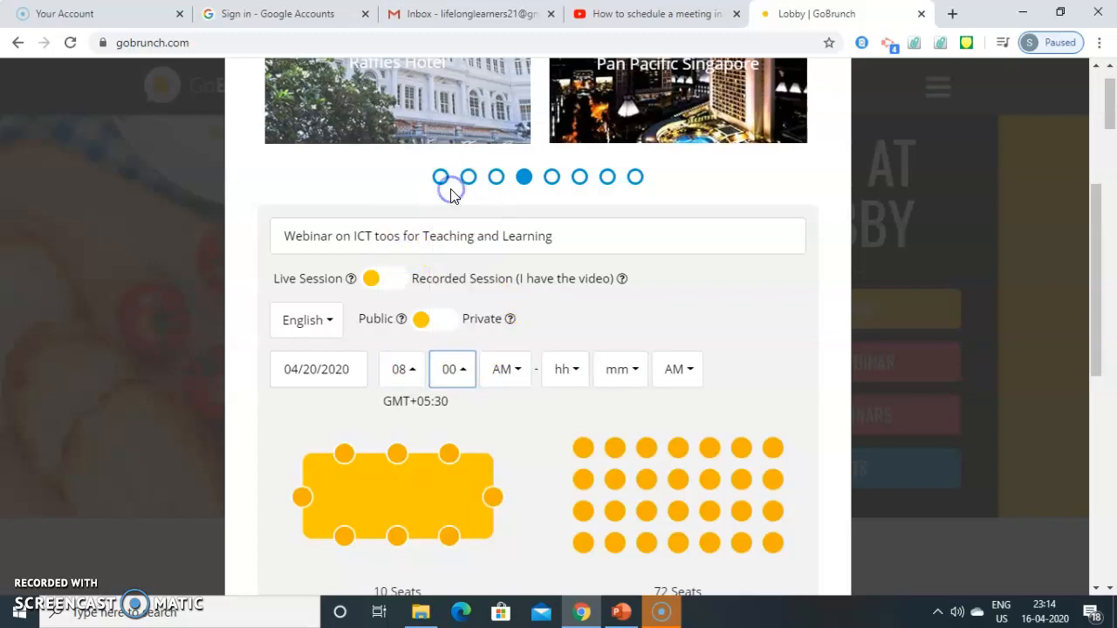
left_click(514, 374)
left_click(510, 434)
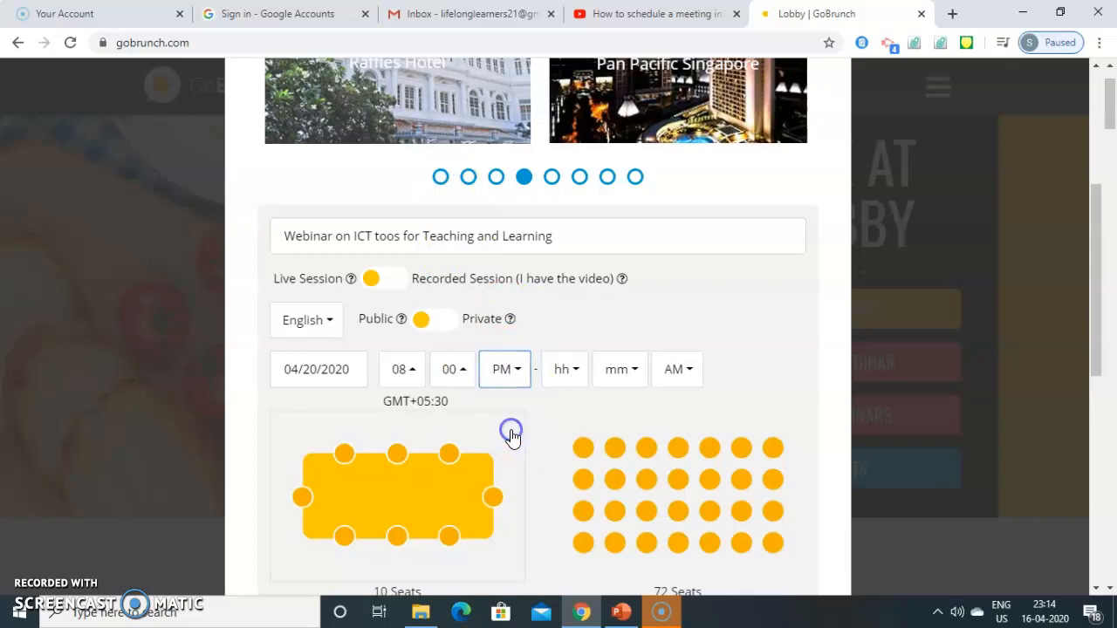
- Set the session's end time to 08:30 PM
left_click(579, 372)
left_click(597, 334)
left_click(568, 278)
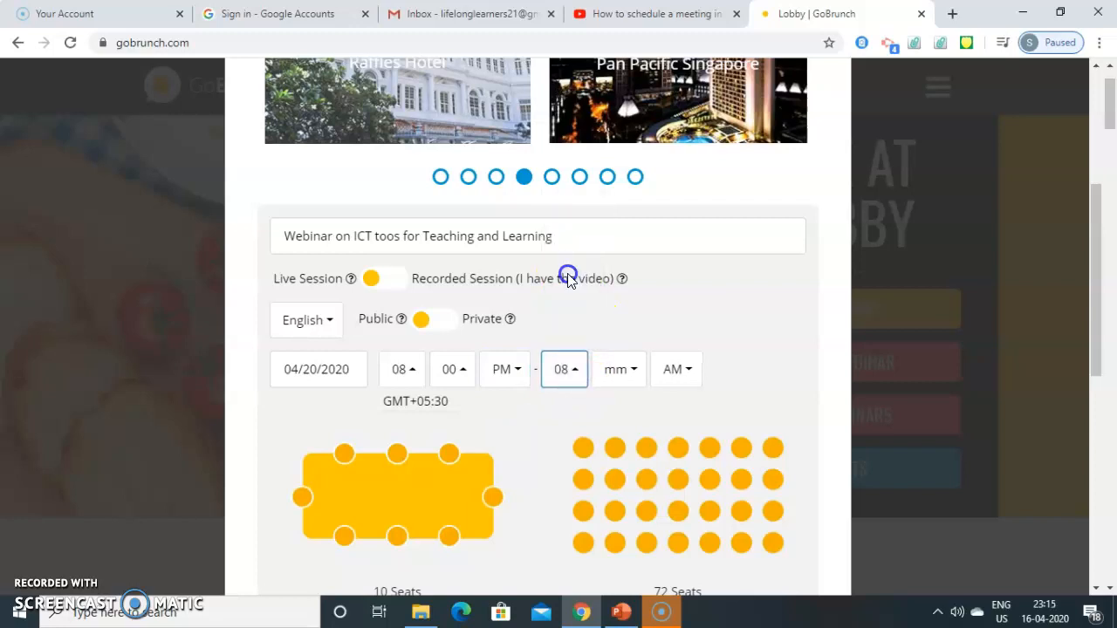
left_click(636, 377)
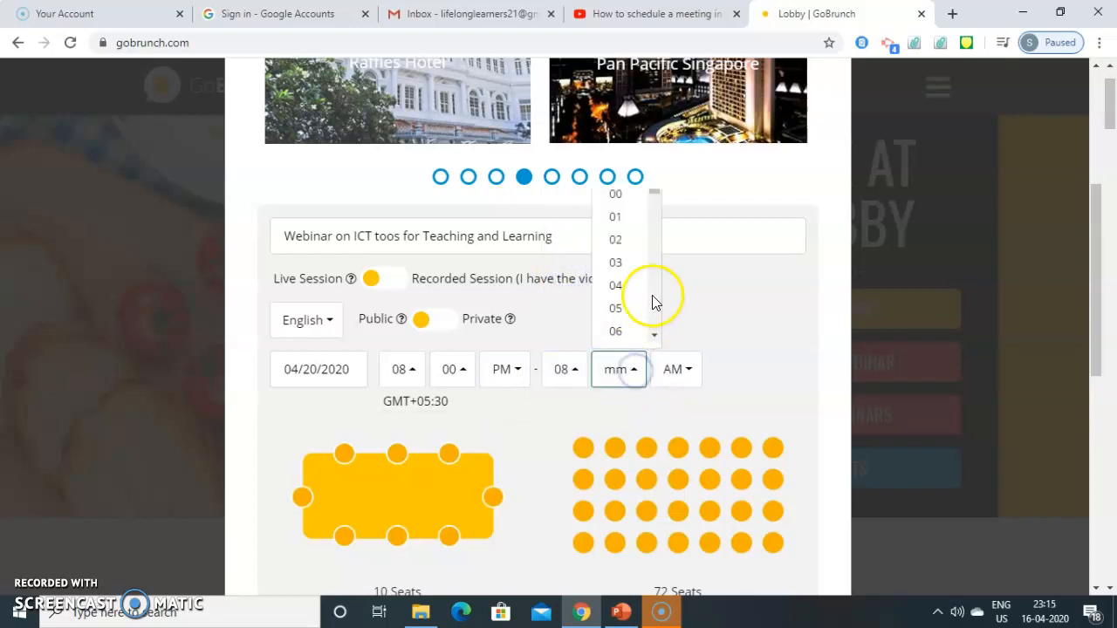
left_click(655, 335)
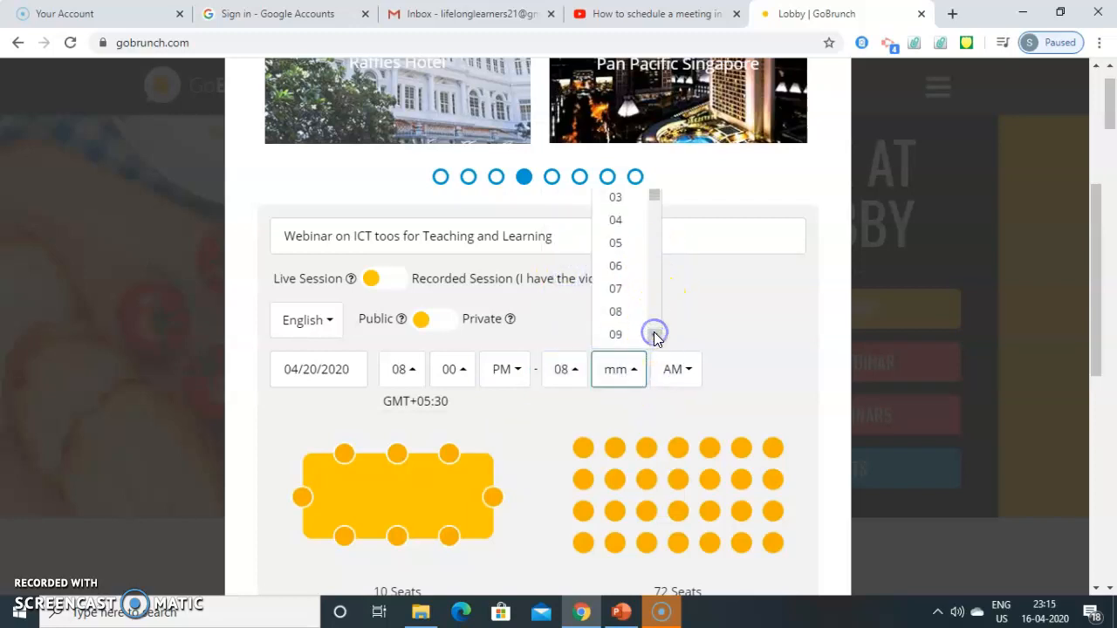
left_click(654, 336)
scroll(654, 335, "down", 5)
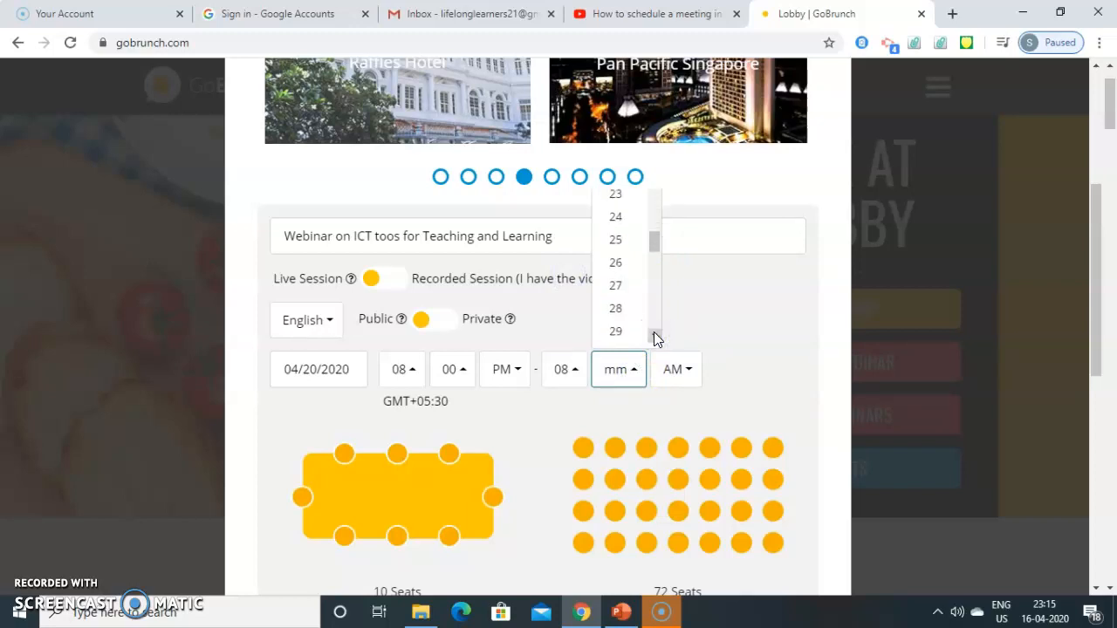
left_click(620, 328)
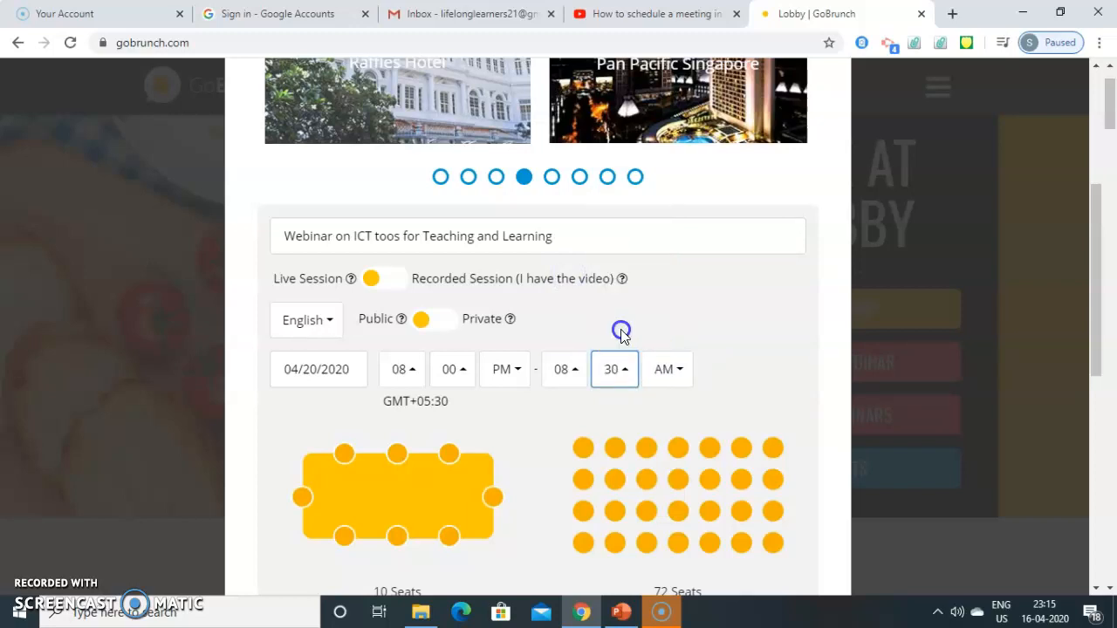
left_click(680, 376)
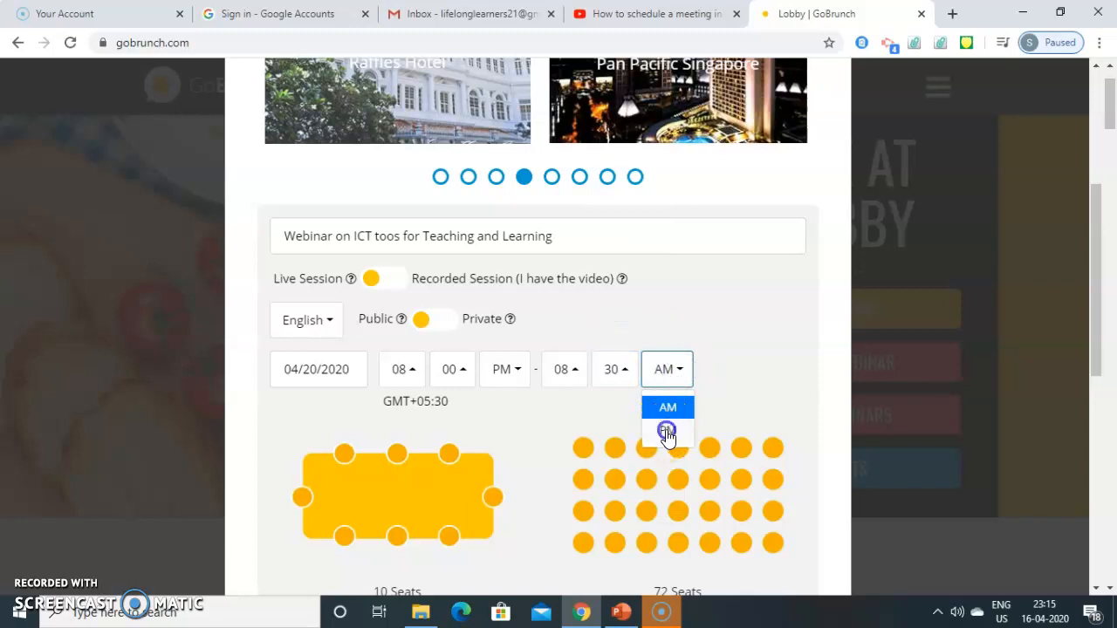
left_click(666, 430)
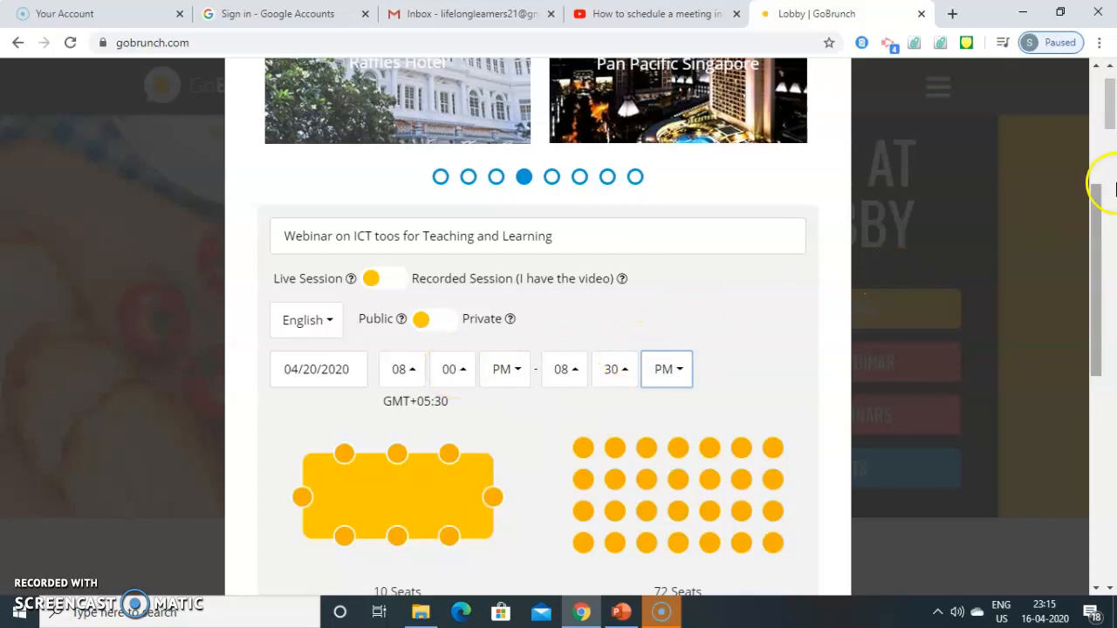
- Choose the 10-seat table layout for the session room
left_click(1095, 216)
left_click_drag(1096, 217, 1099, 304)
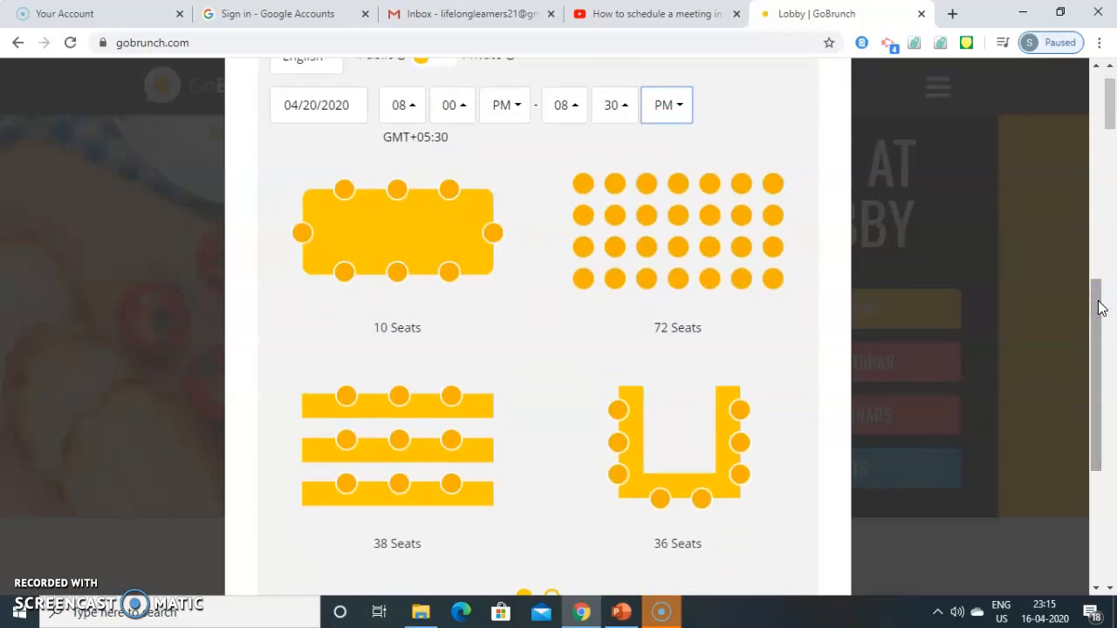
left_click(618, 268)
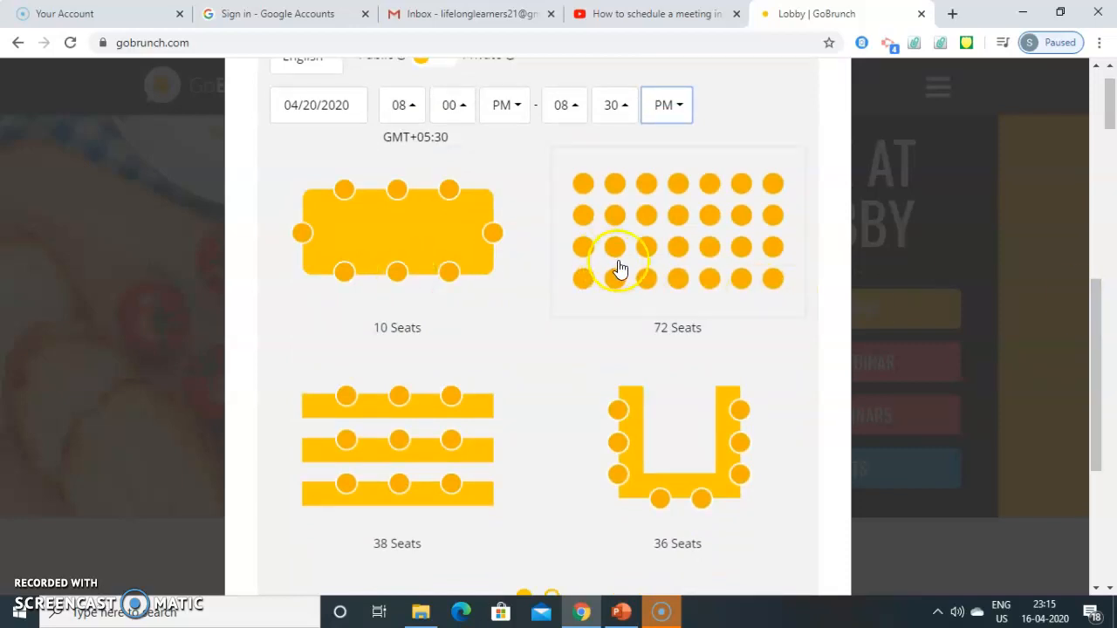
left_click(414, 485)
left_click(679, 452)
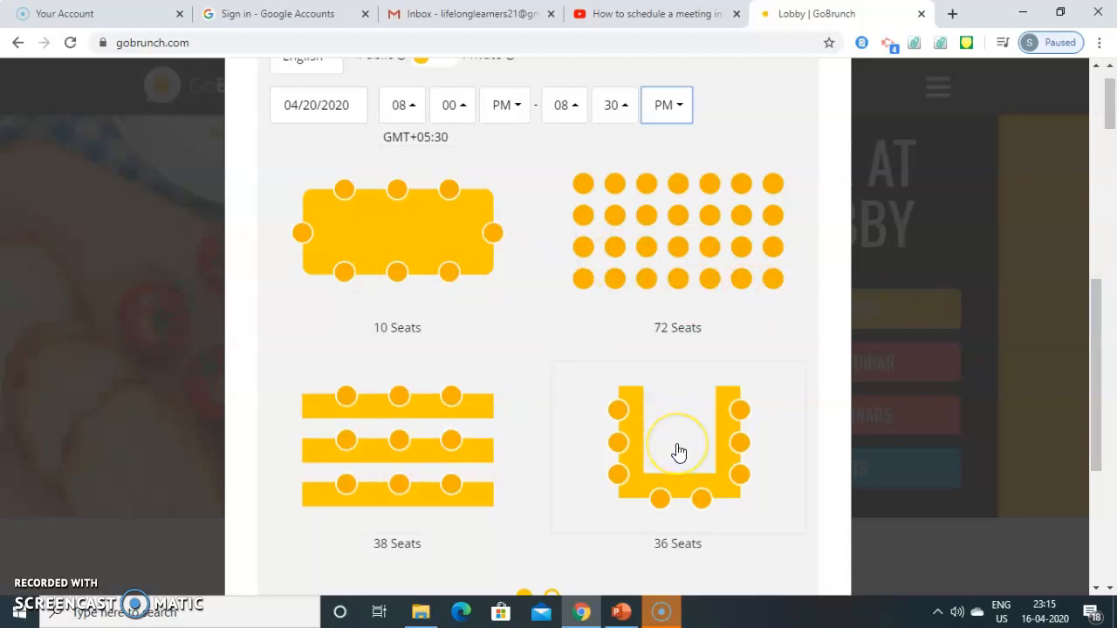
left_click(384, 252)
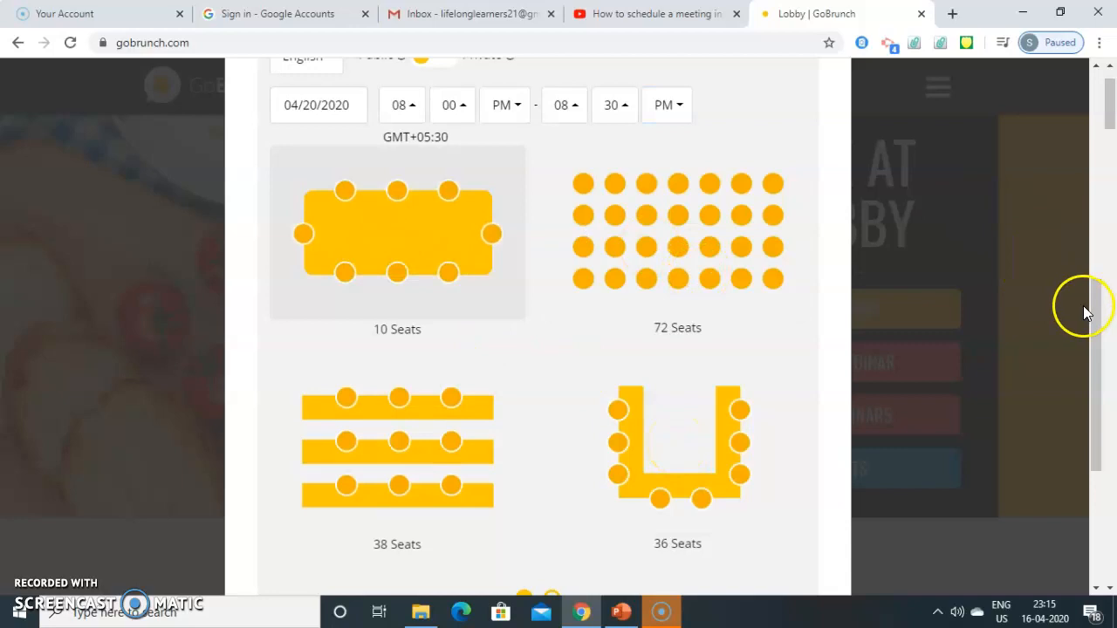
- Try the Break Out Session option and select session recording instead
scroll(1083, 306, "down", 3)
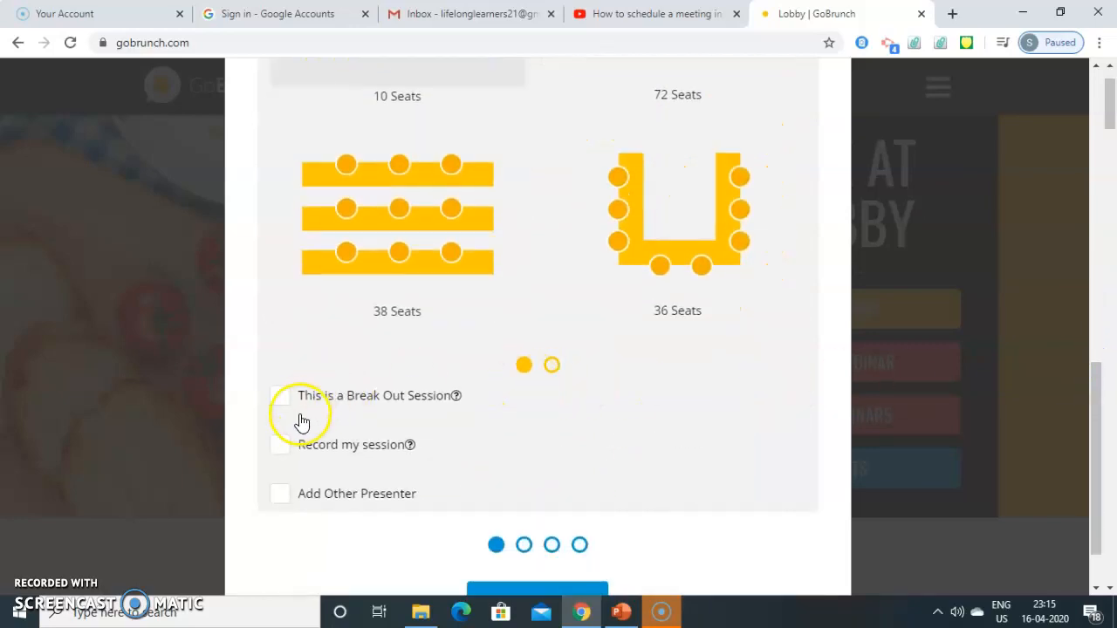
left_click(281, 447)
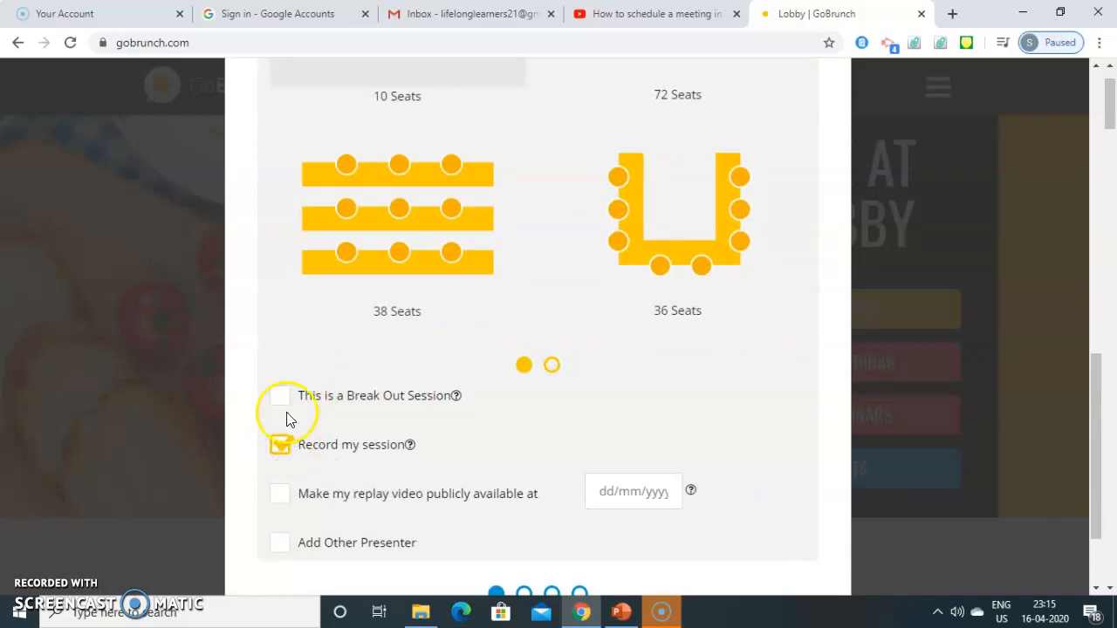
left_click(282, 397)
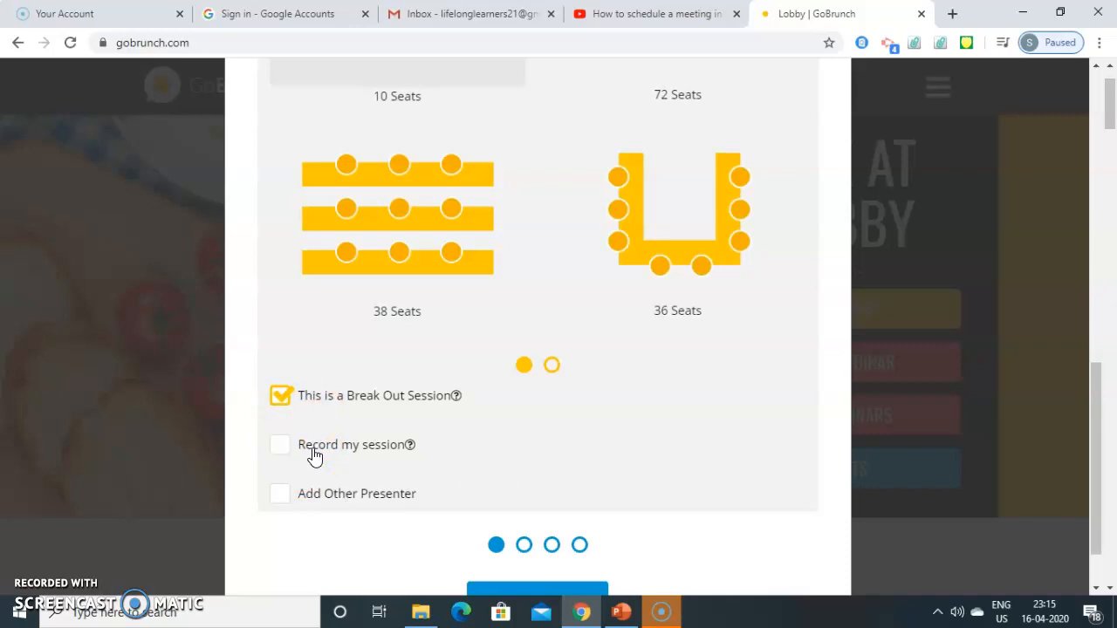
left_click(280, 449)
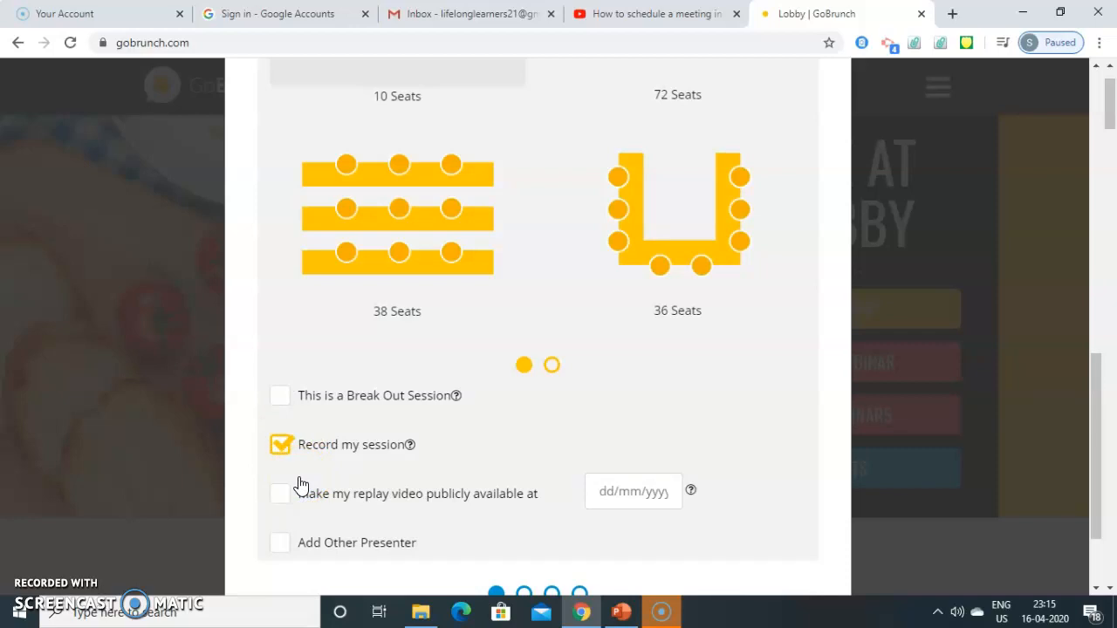
- Make the session's replay video publicly available from 04/23/2020
left_click(283, 494)
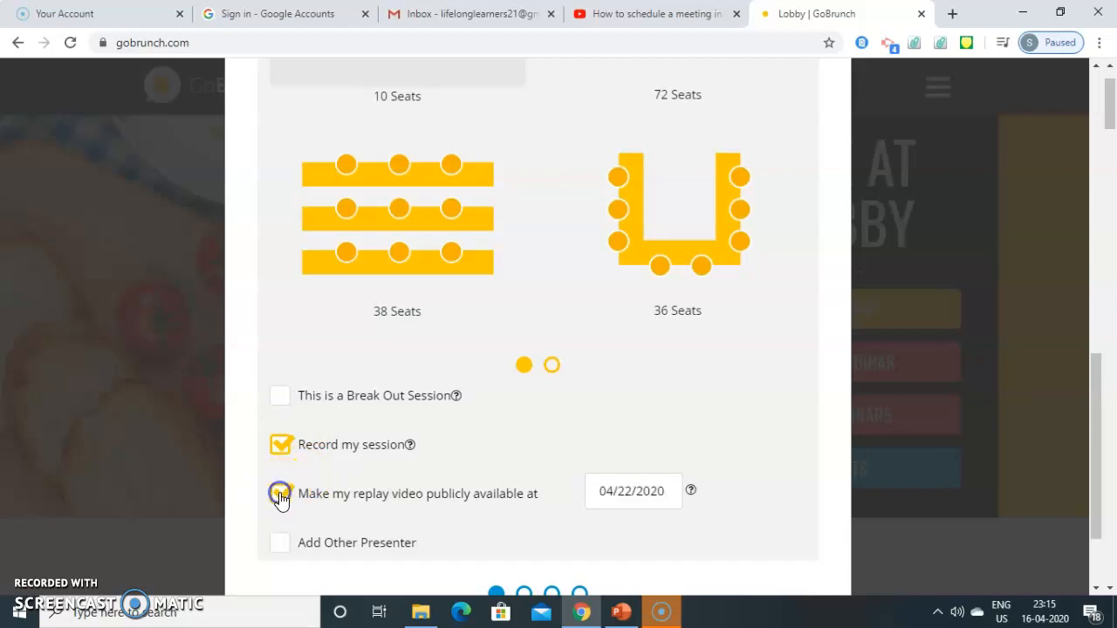
left_click(625, 492)
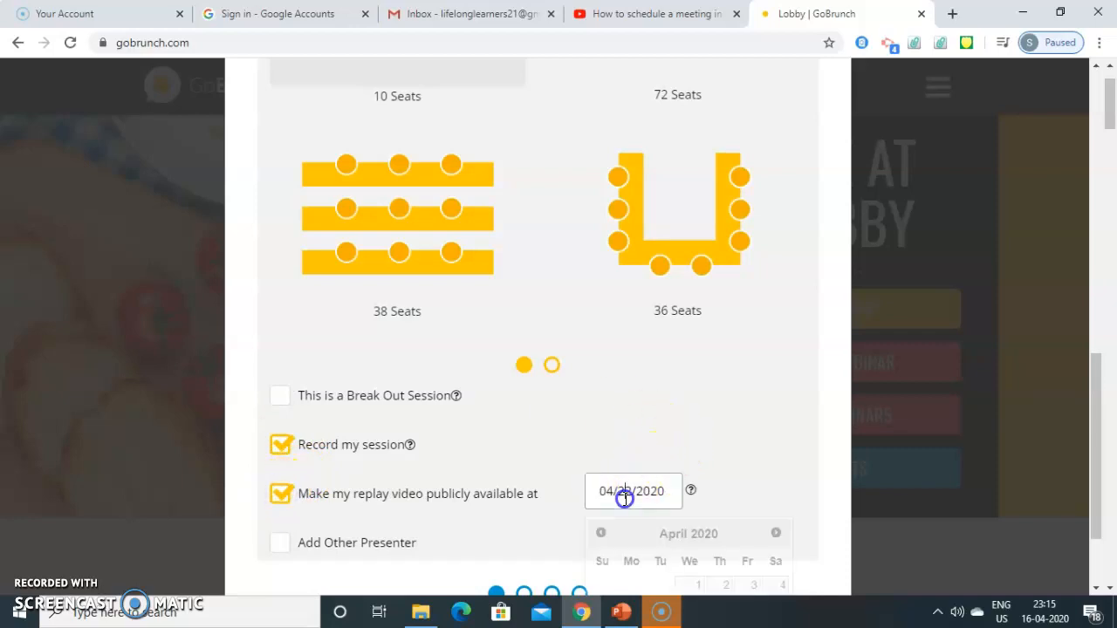
left_click_drag(1098, 358, 1093, 419)
left_click(619, 373)
left_click(499, 379)
left_click(628, 373)
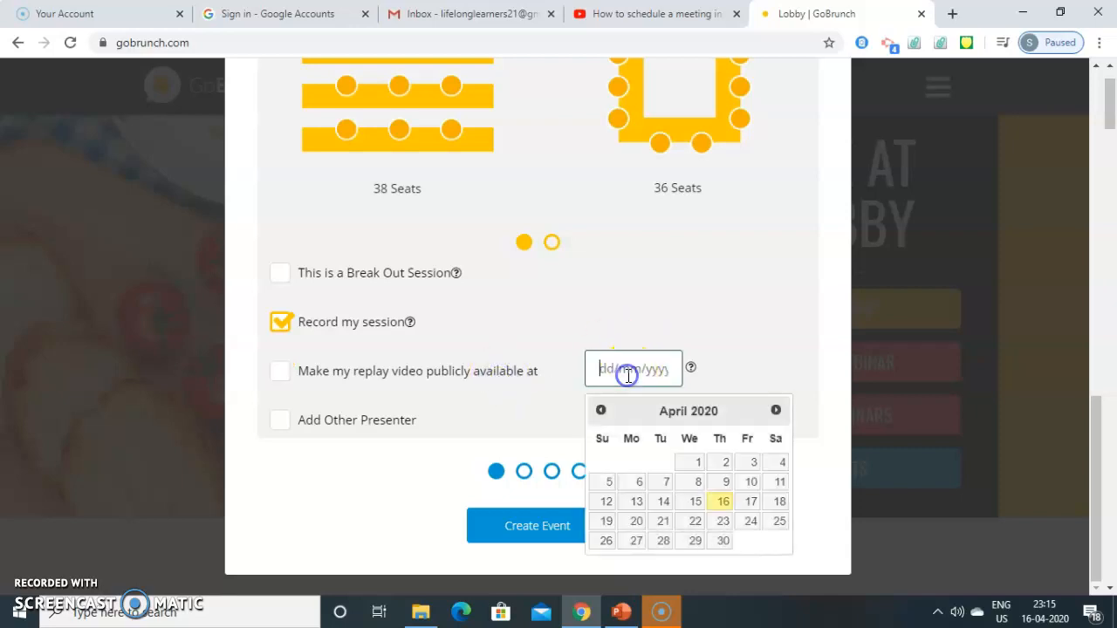
left_click(723, 524)
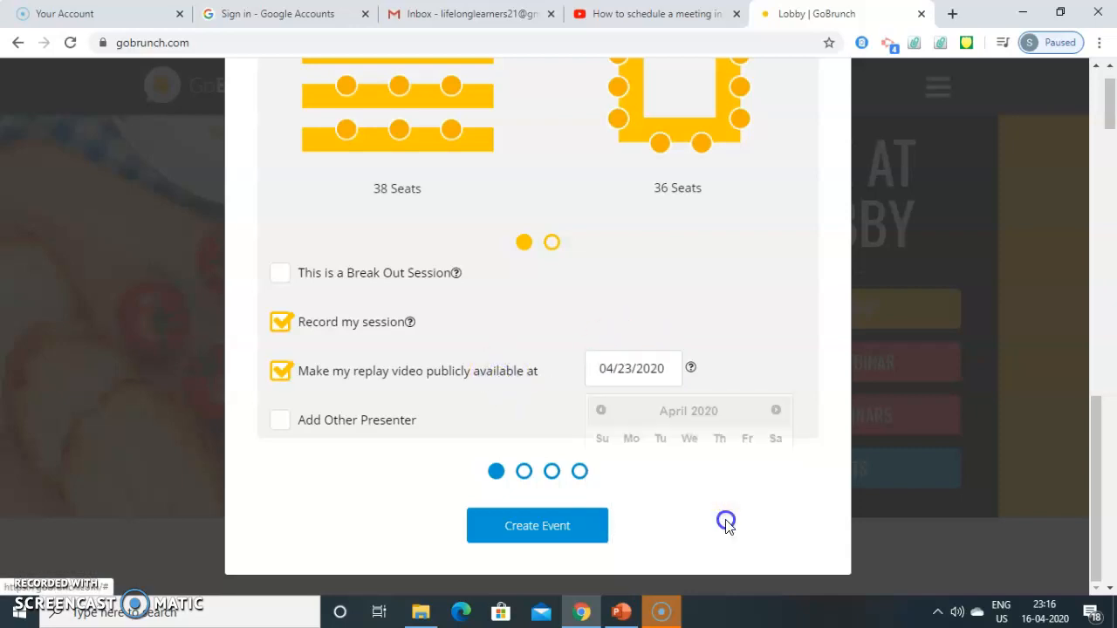
- Enable adding another presenter to the session and check the slot for another session
left_click(346, 424)
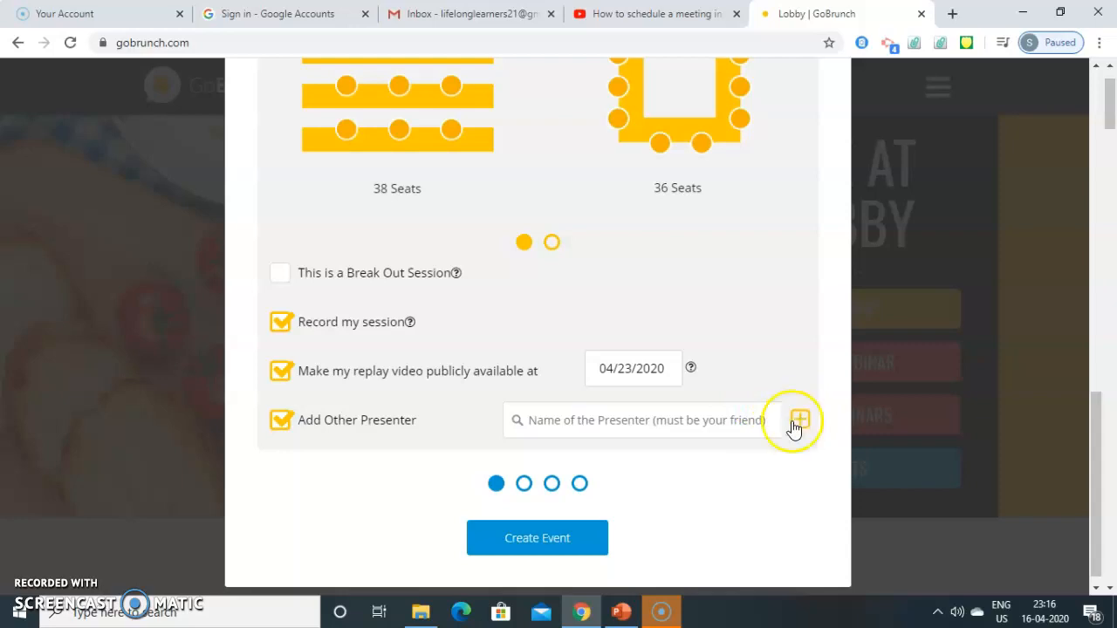
left_click(523, 485)
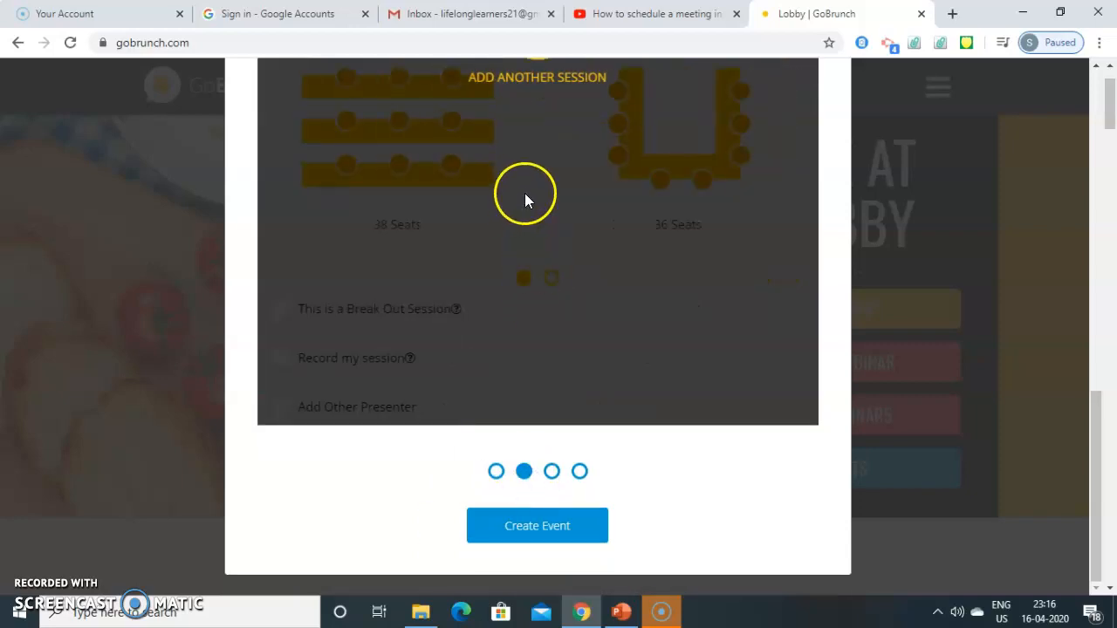
left_click(496, 471)
- Create the event and enter its room, dismissing the welcome message and the seating hint
left_click(518, 574)
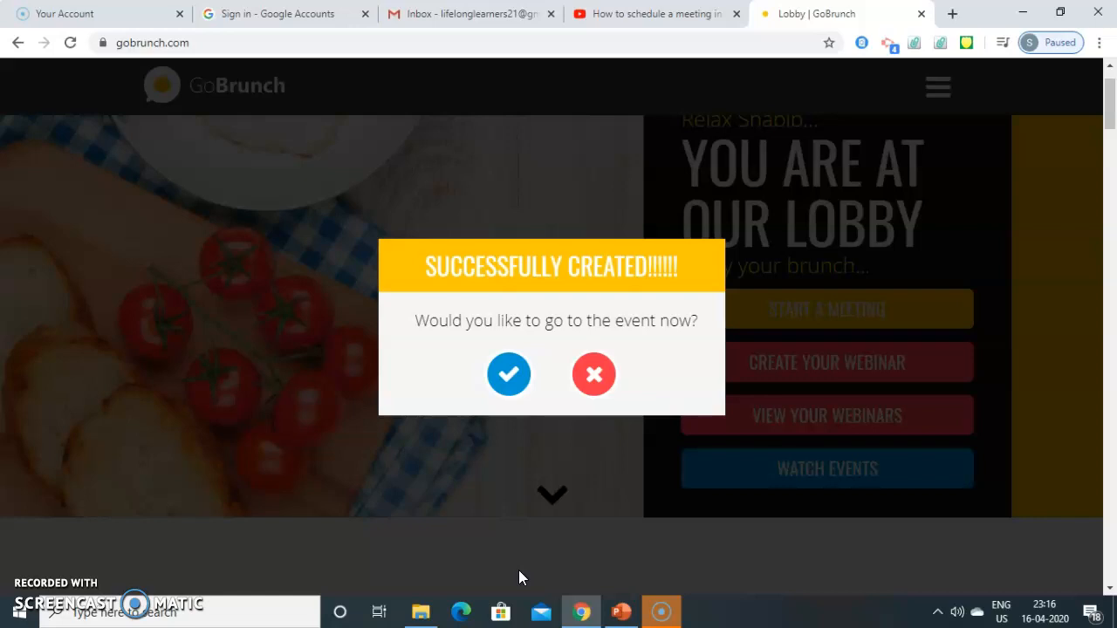
left_click(508, 374)
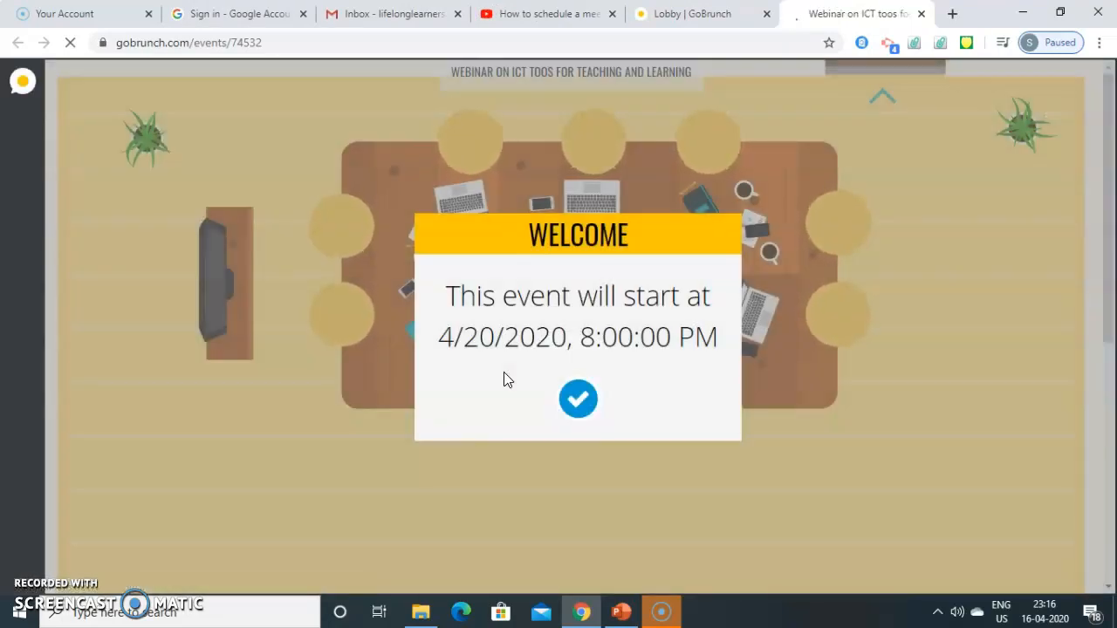
left_click(556, 385)
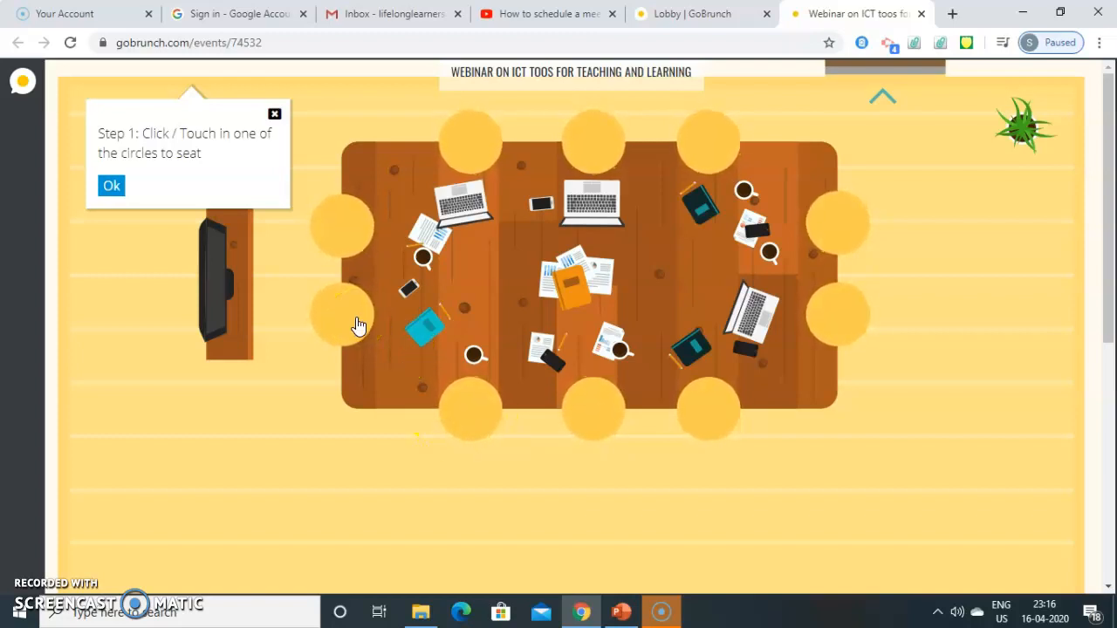
left_click(63, 243)
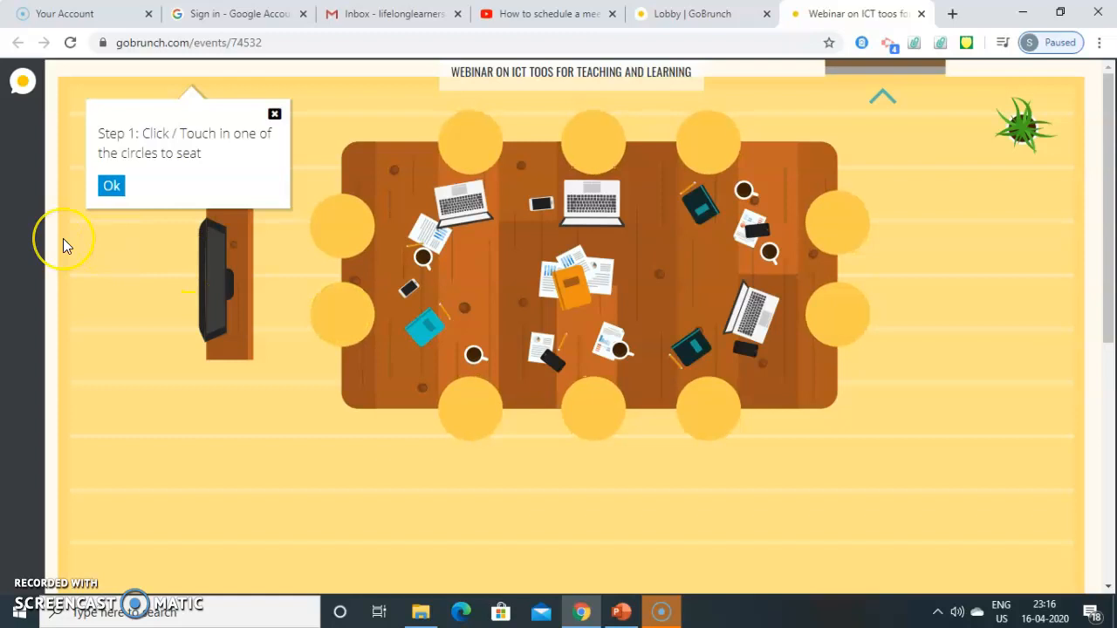
left_click(110, 185)
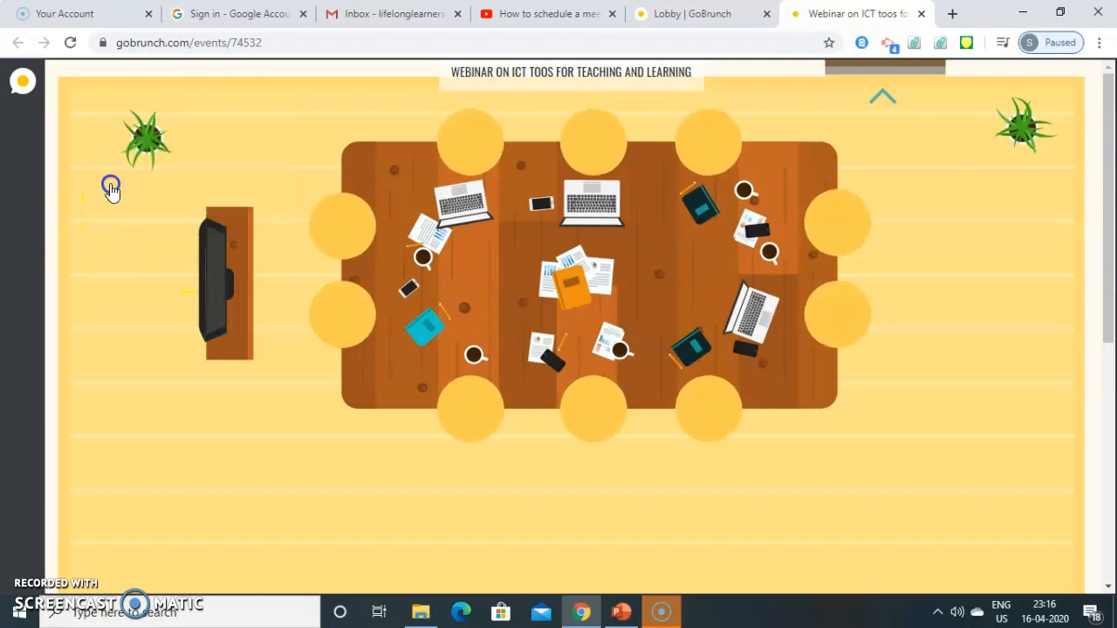
- View the site's main menu from the event room and close it again
left_click(35, 98)
left_click(18, 84)
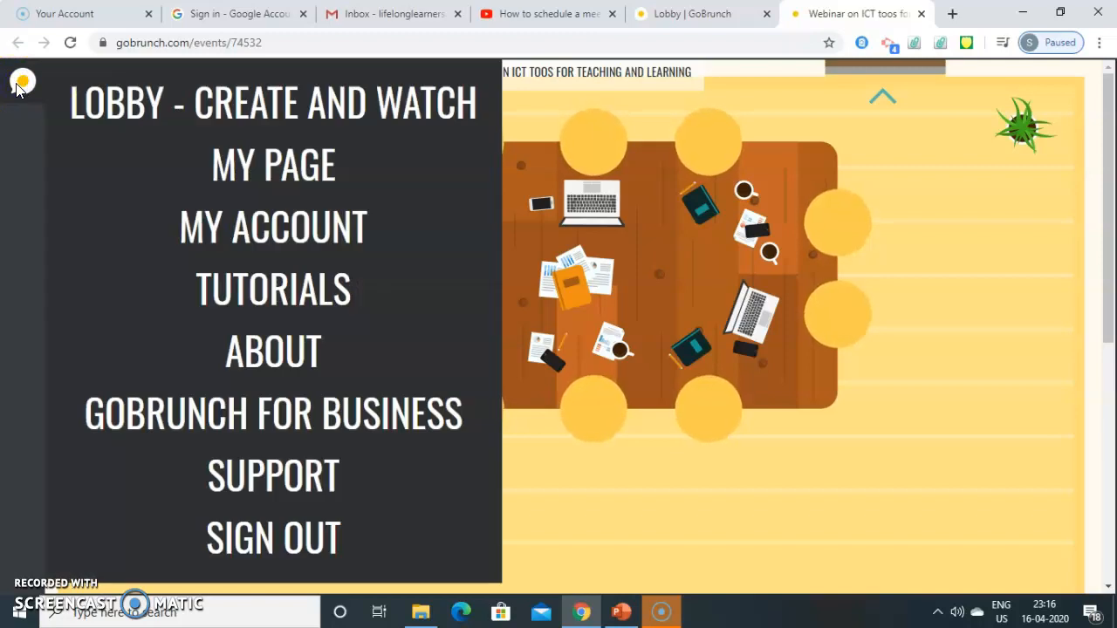
left_click(17, 83)
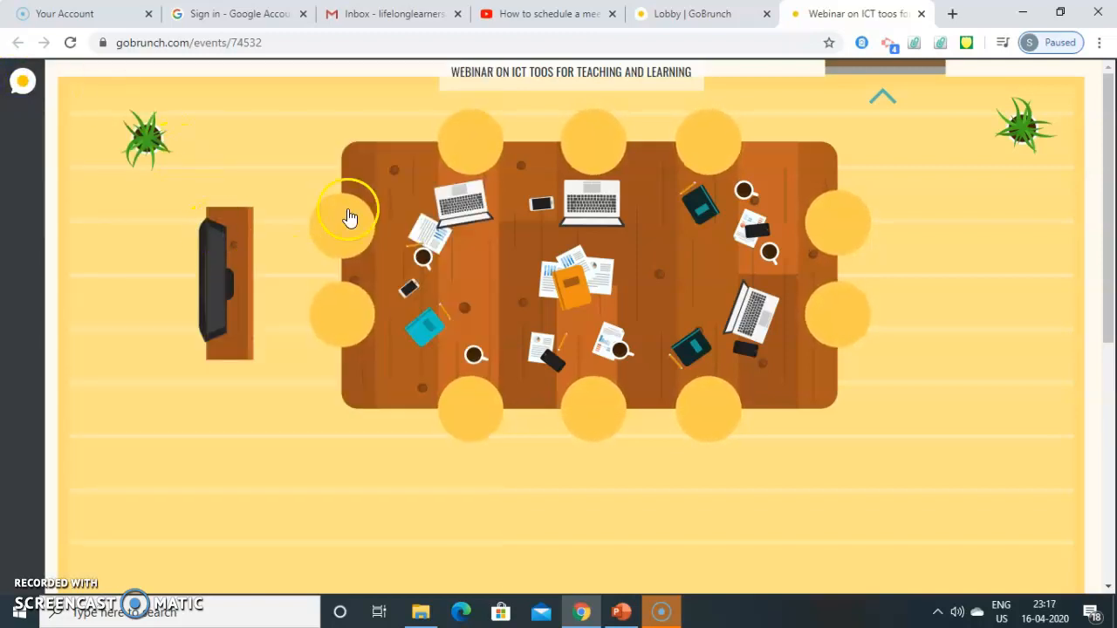
- Take the upper seat beside the room's TV screen and expand the room tools to view the microphone and camera options
left_click(362, 239)
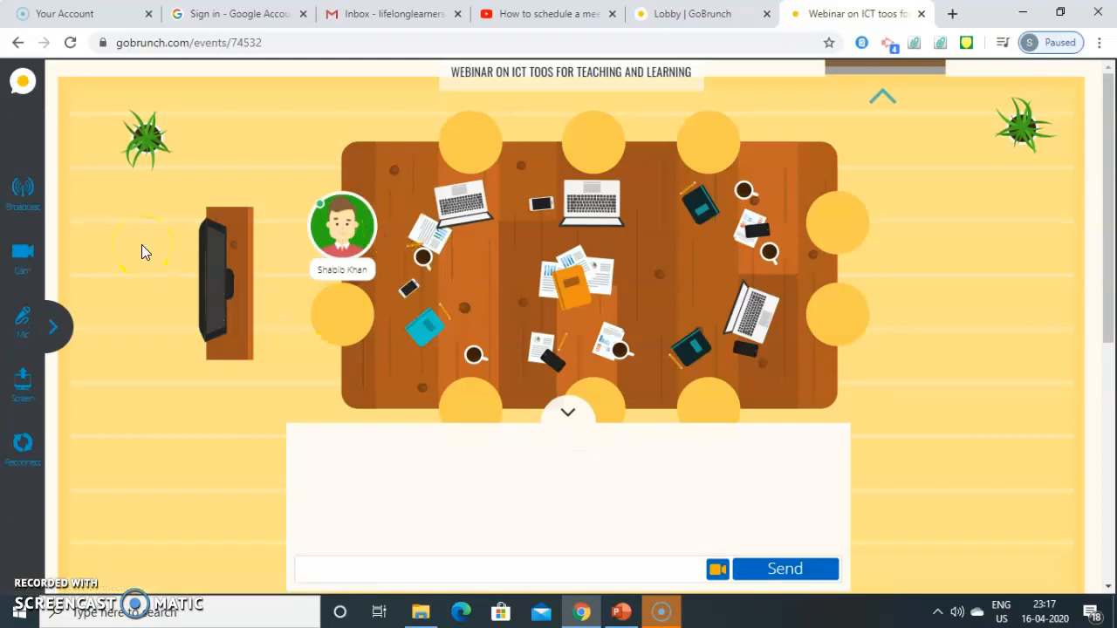
left_click(54, 326)
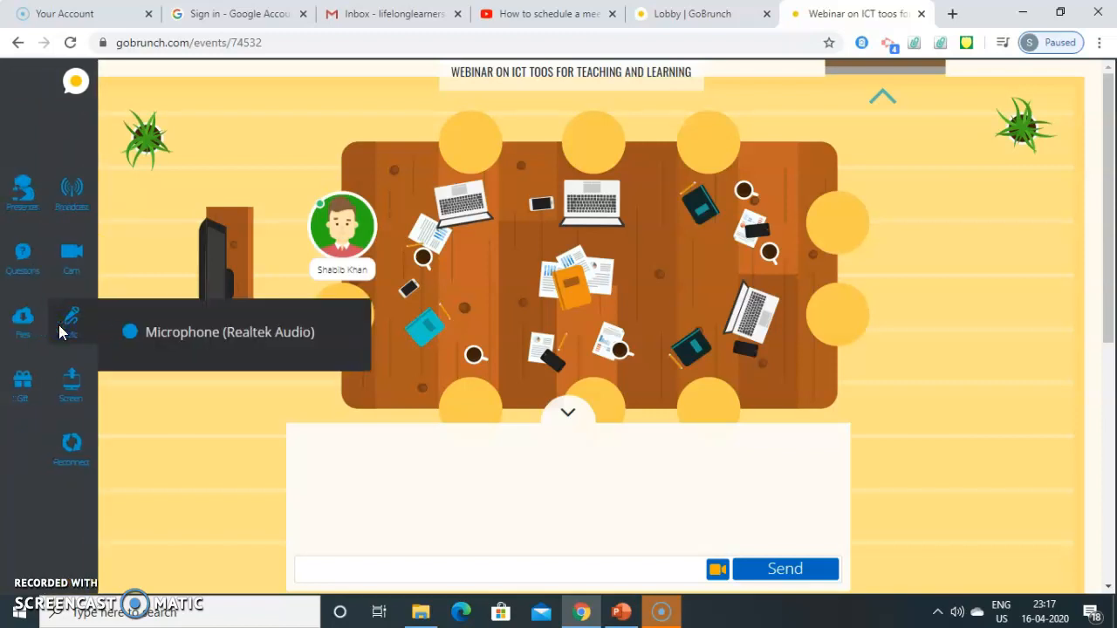
left_click(59, 325)
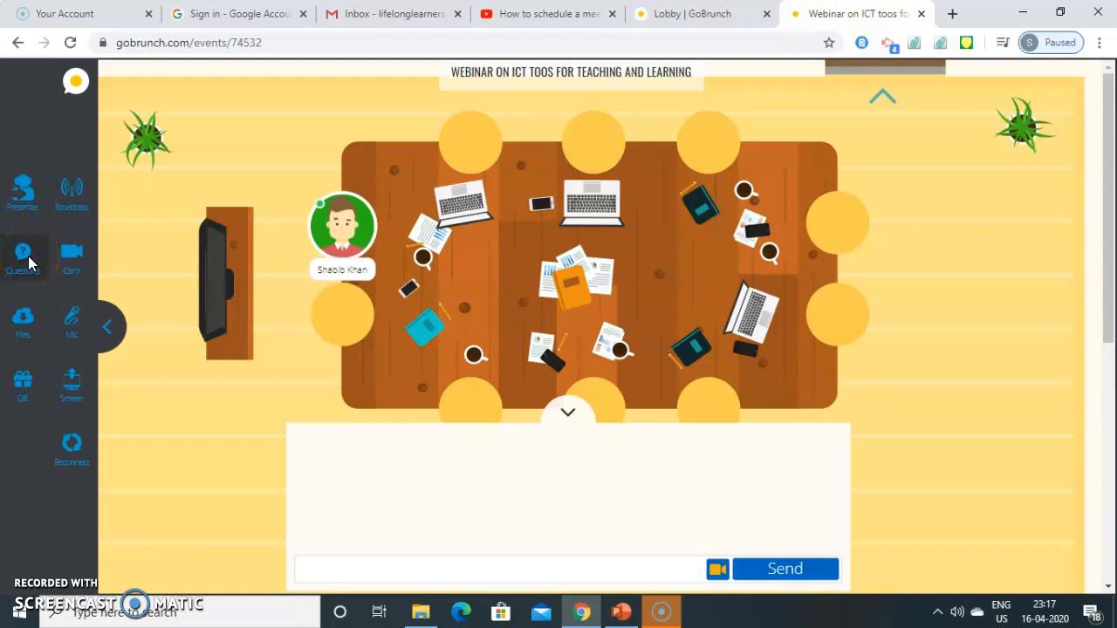
left_click(68, 251)
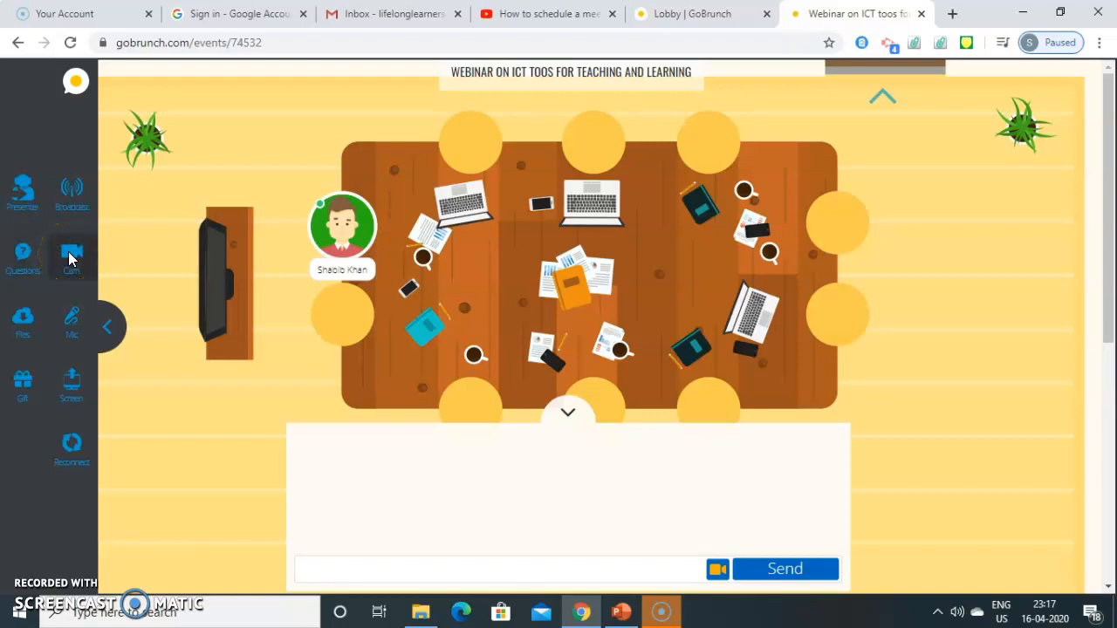
- Upload the file "Assessment in digital age" from the Desktop to the room's shared files
left_click(24, 313)
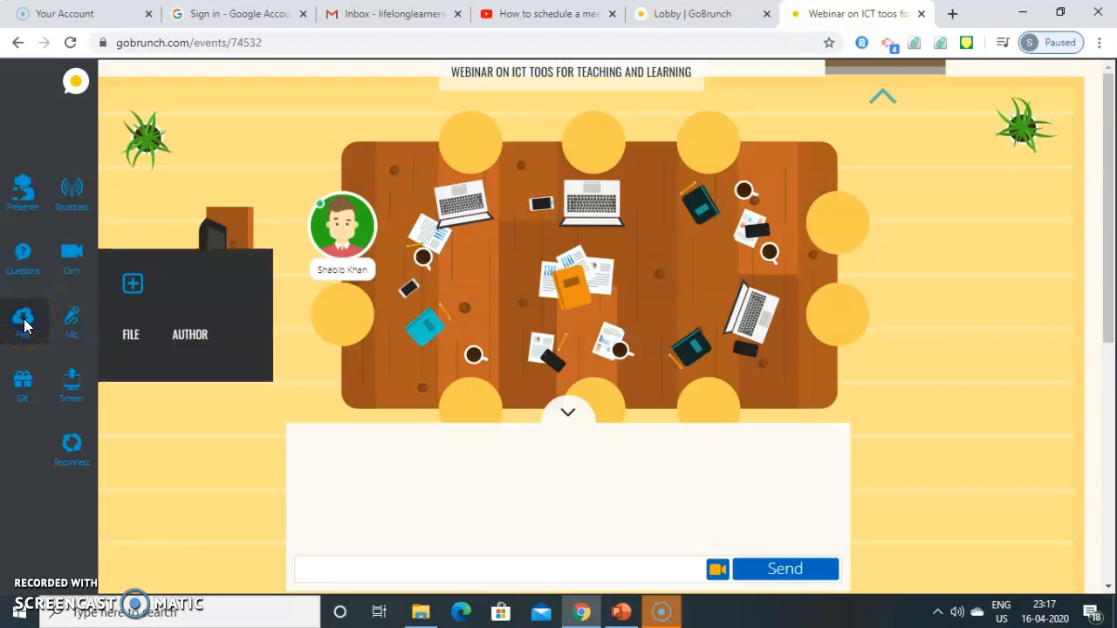
left_click(133, 286)
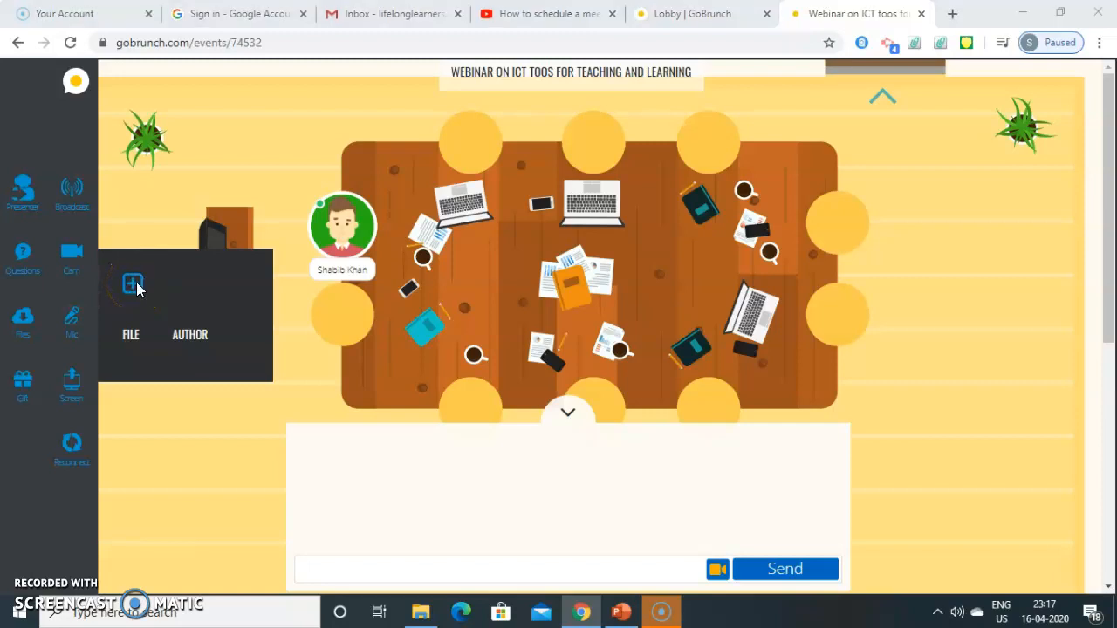
scroll(87, 122, "down", 4)
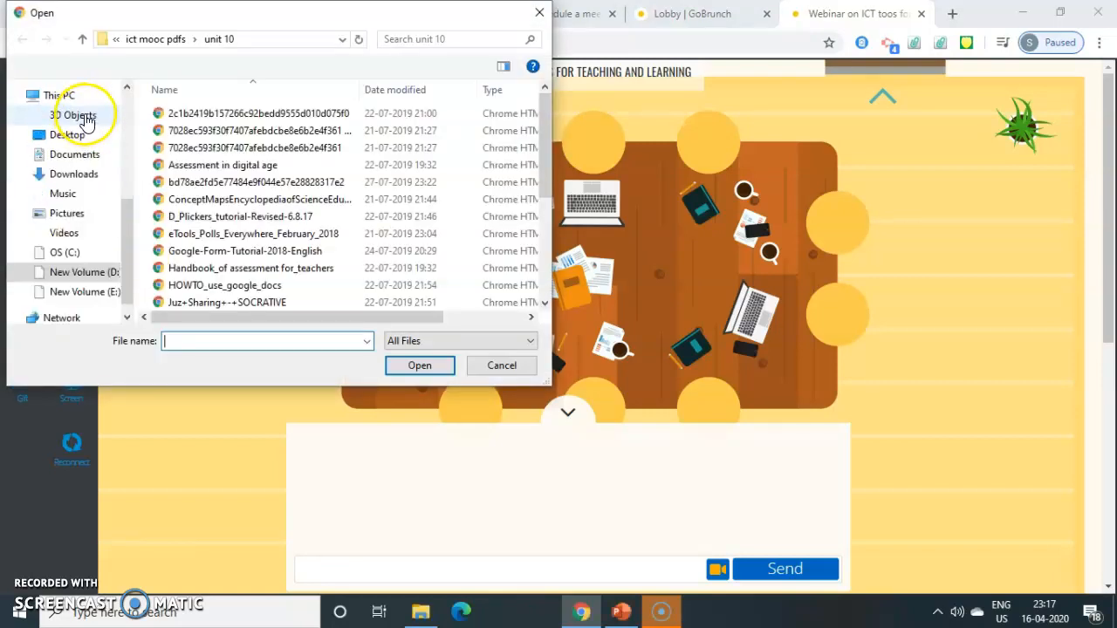
left_click(90, 142)
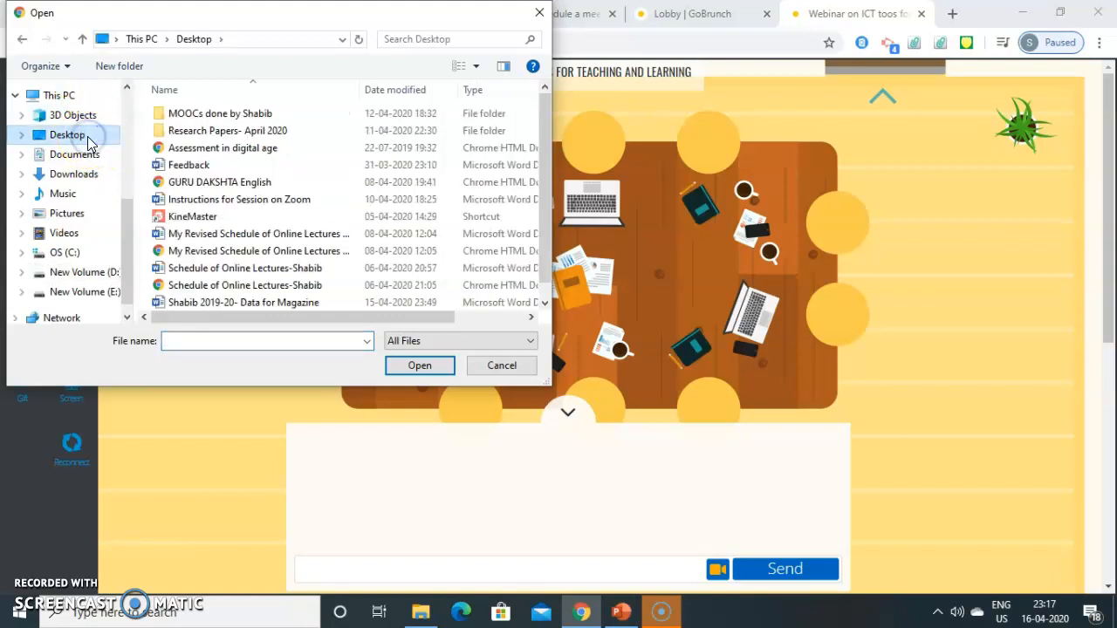
left_click(208, 152)
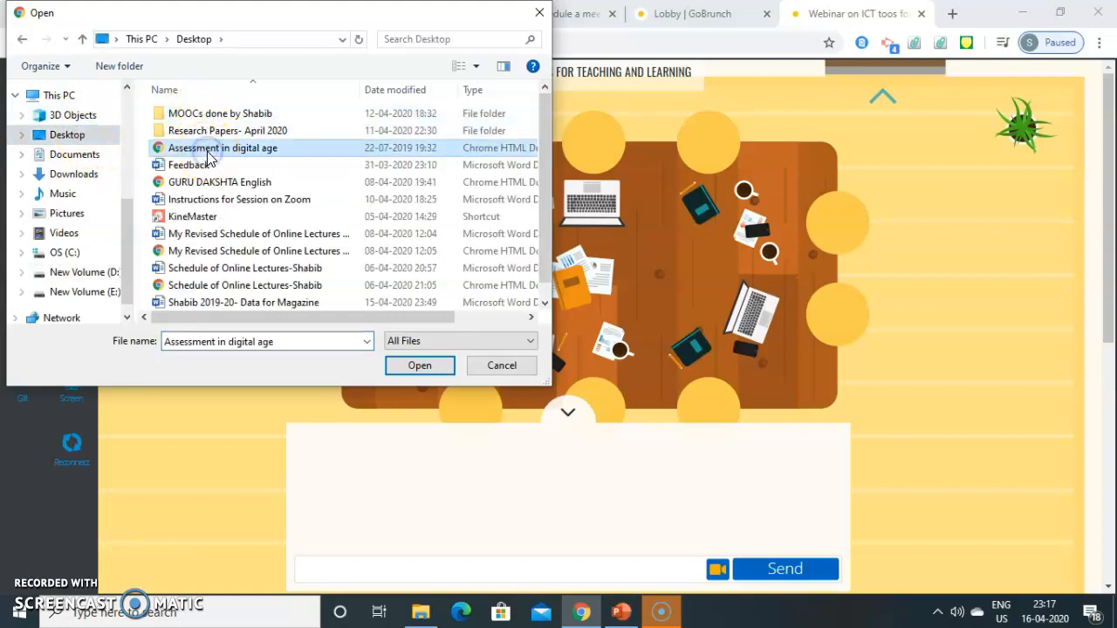
left_click(417, 366)
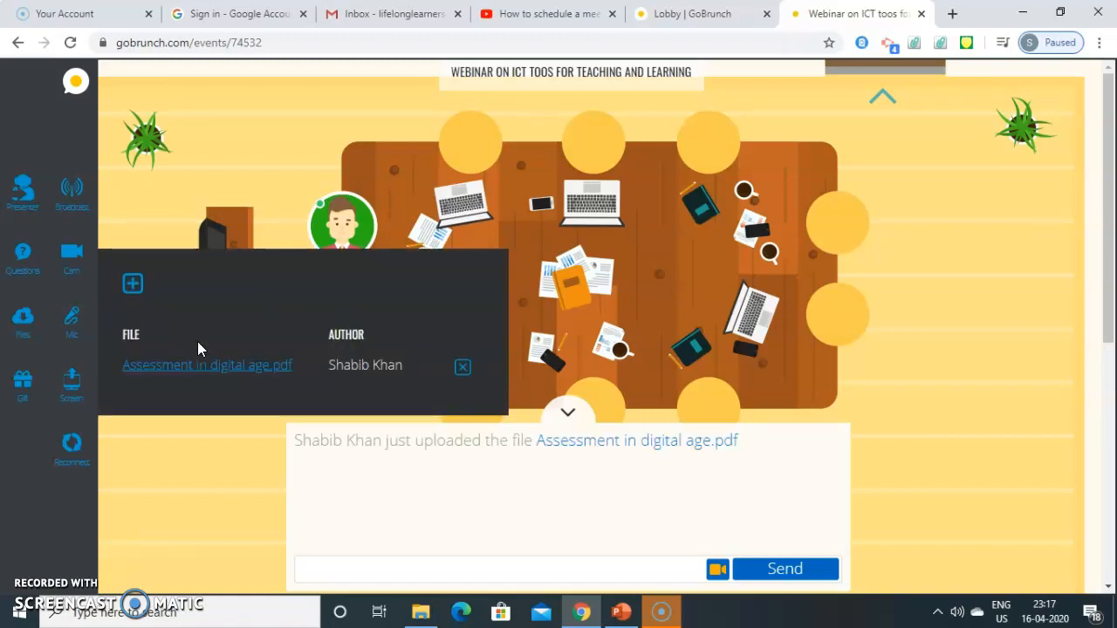
left_click(202, 365)
left_click(201, 418)
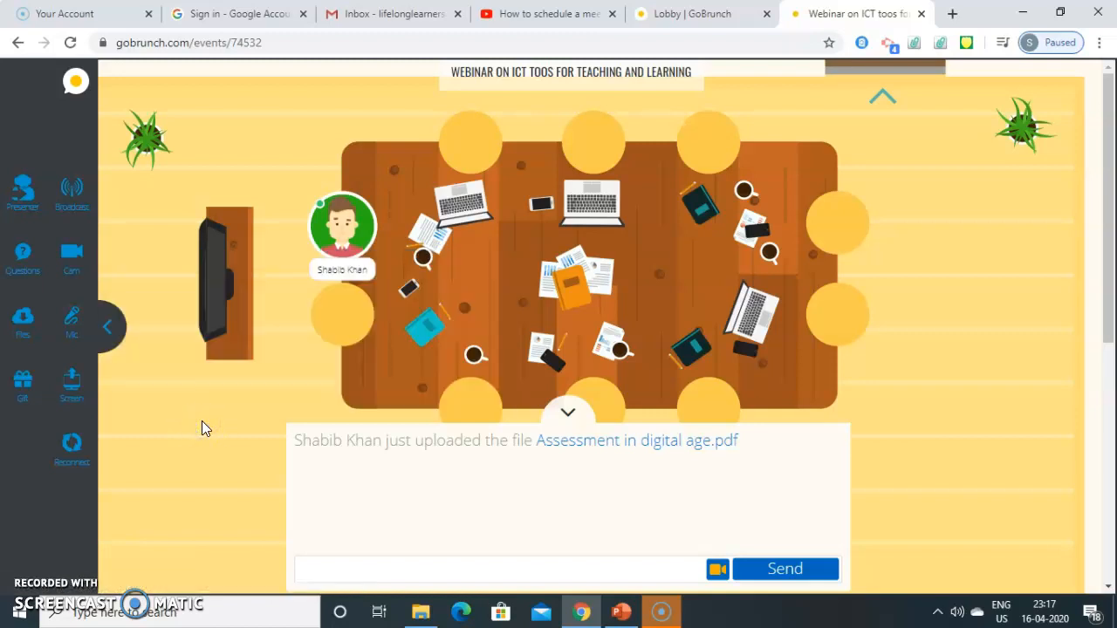
- Examine the room's microphone selection and its options for uploading a presentation or sharing the screen
left_click(87, 396)
left_click(86, 341)
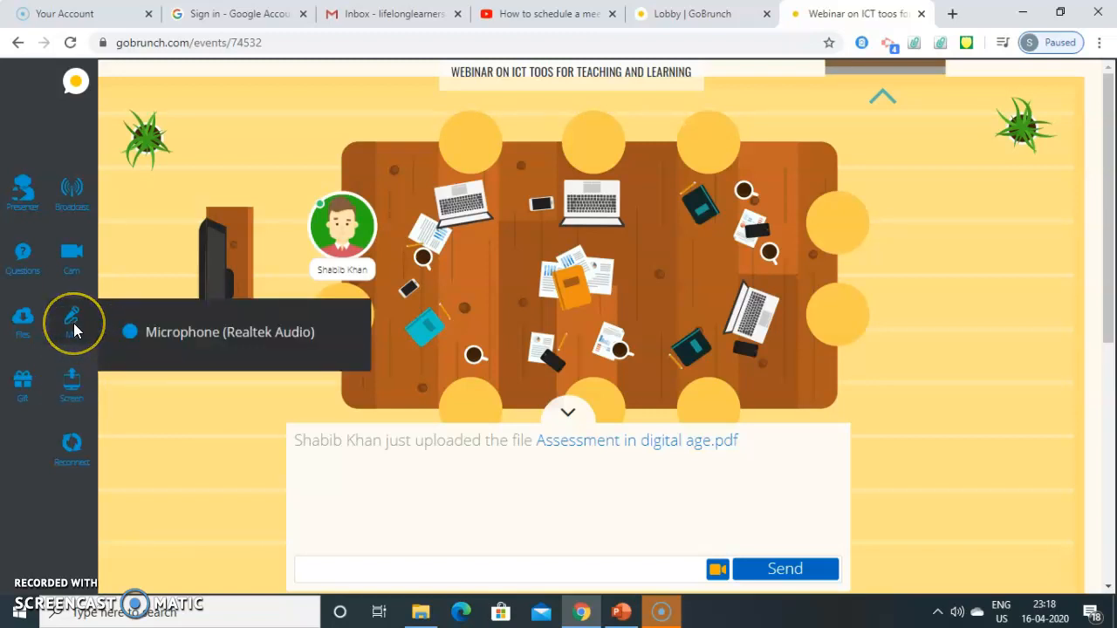
left_click(88, 338)
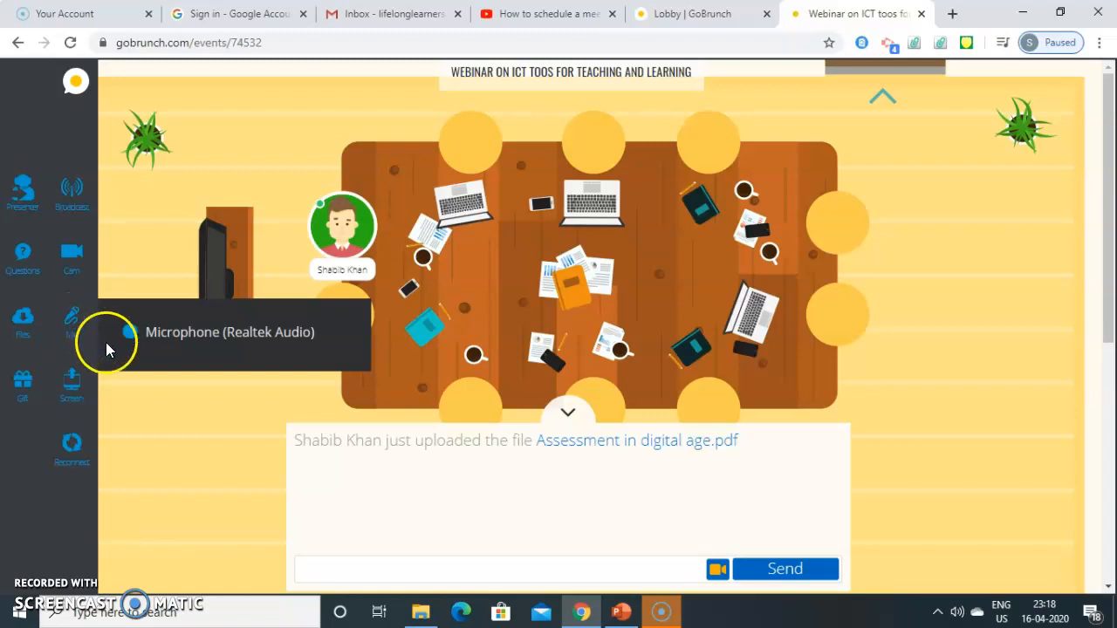
left_click(69, 392)
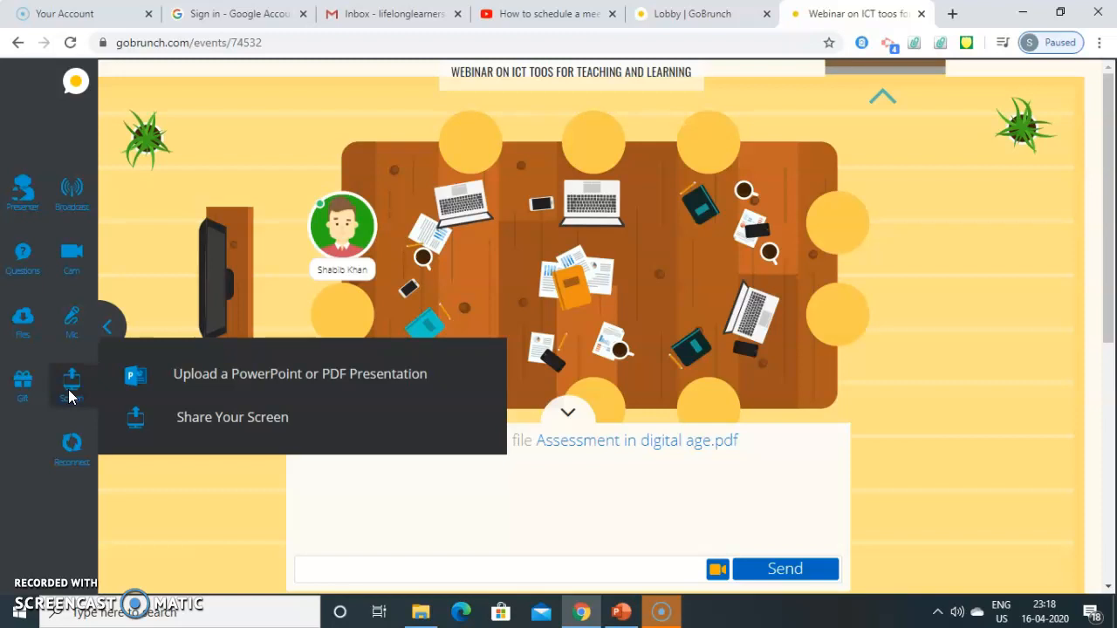
left_click(135, 390)
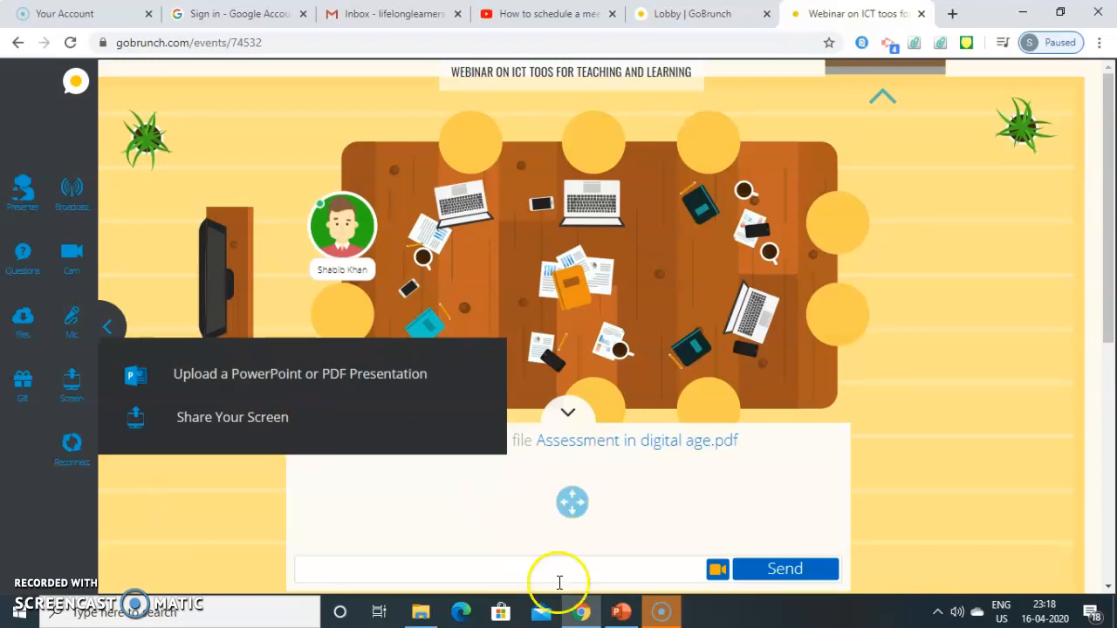
- Switch to the GoBrunch -2 presentation in PowerPoint and start the slide show from the "Thank you" slide
left_click(621, 611)
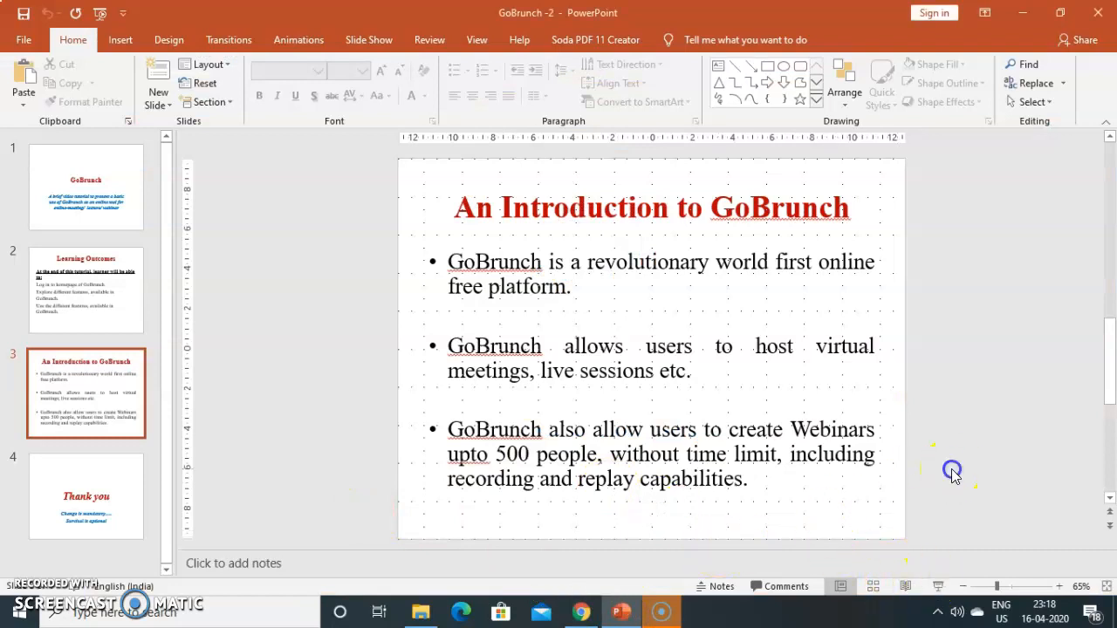
scroll(951, 471, "down", 1)
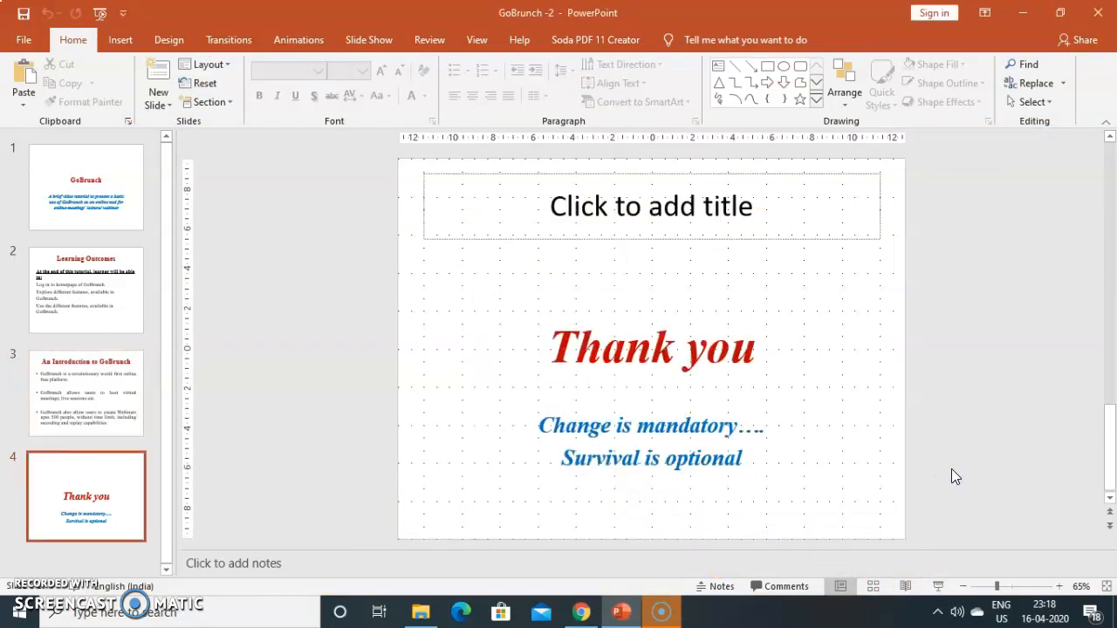
left_click(938, 587)
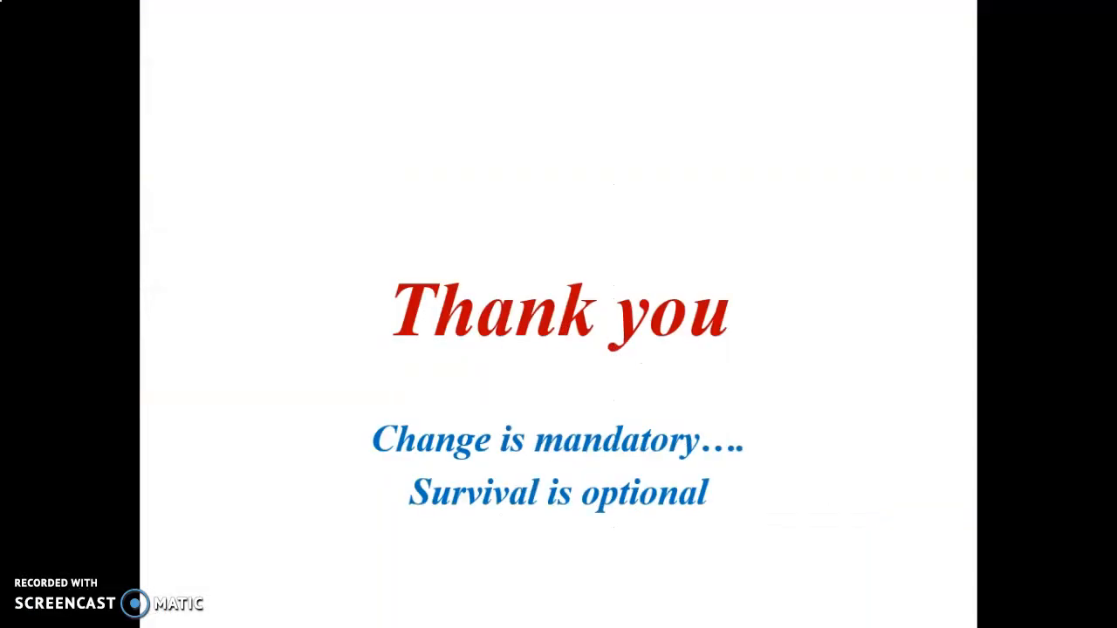